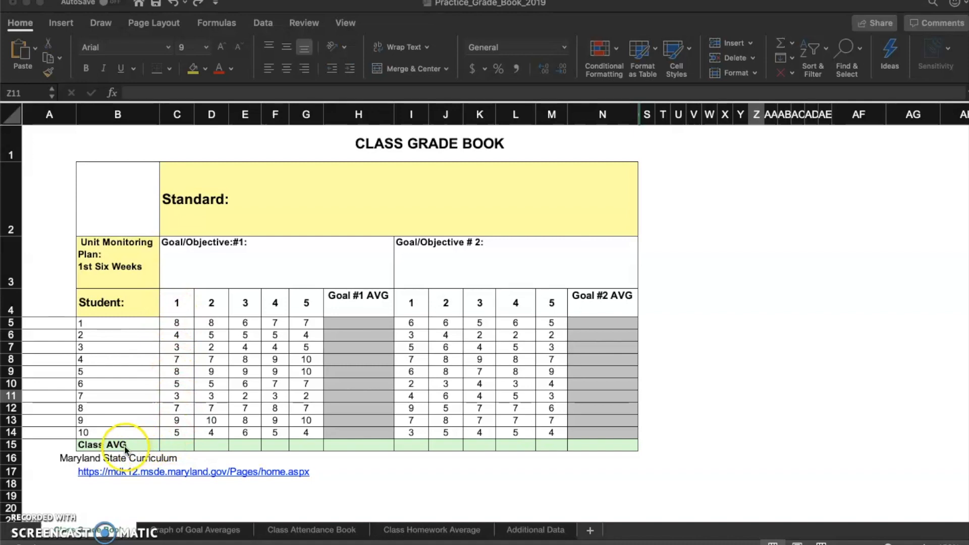
Step: Follow the Maryland State Curriculum link to the MDK12 website and open the Grade 2 Mathematics framework PDF
left_click(93, 473)
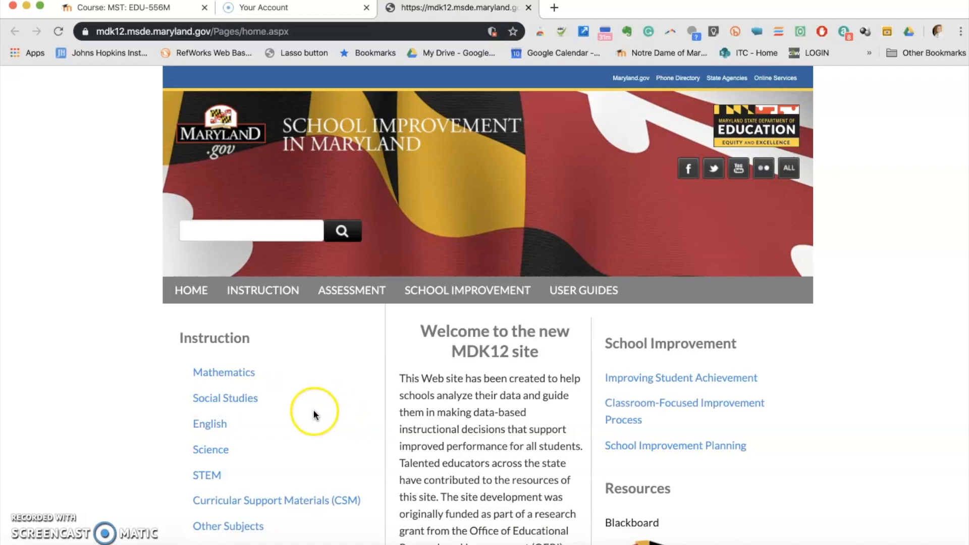
left_click(250, 374)
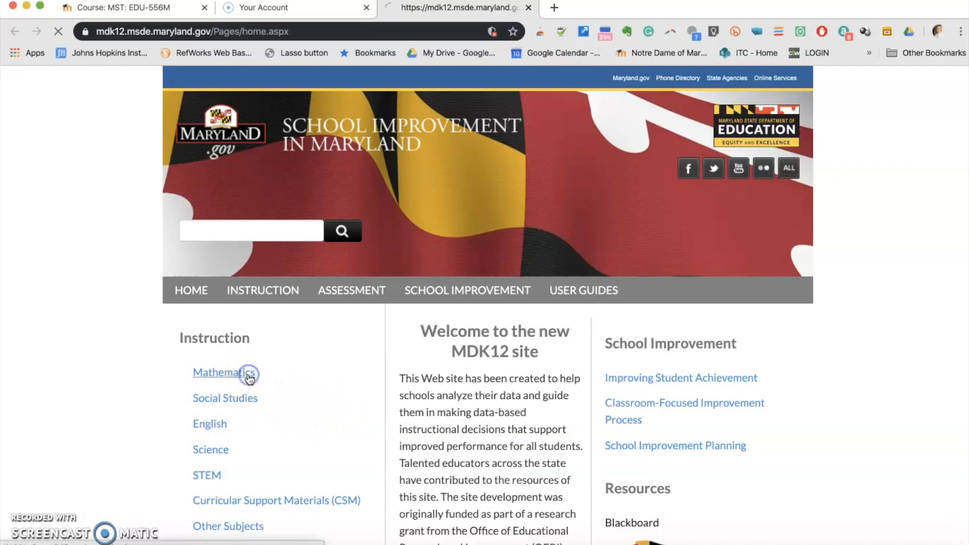
scroll(288, 388, "down", 6)
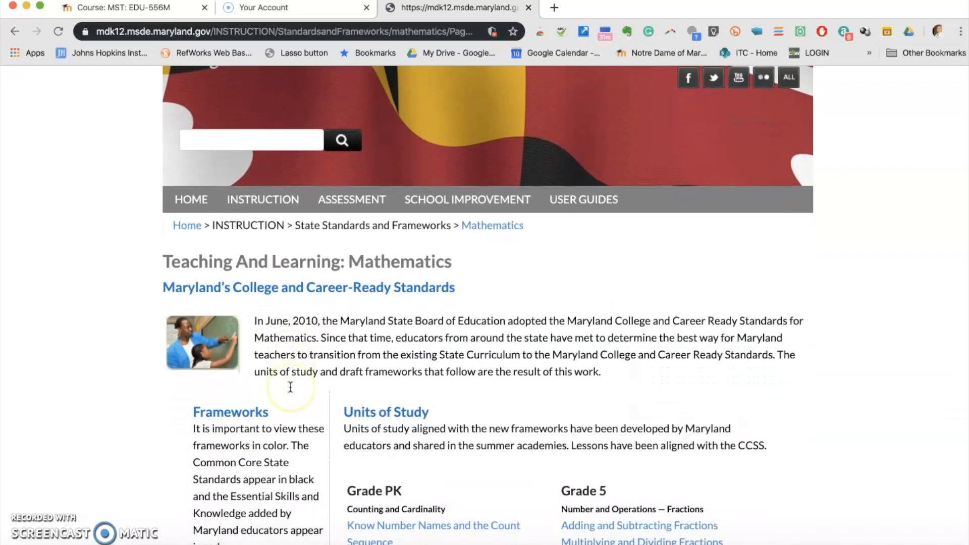
scroll(290, 387, "down", 1)
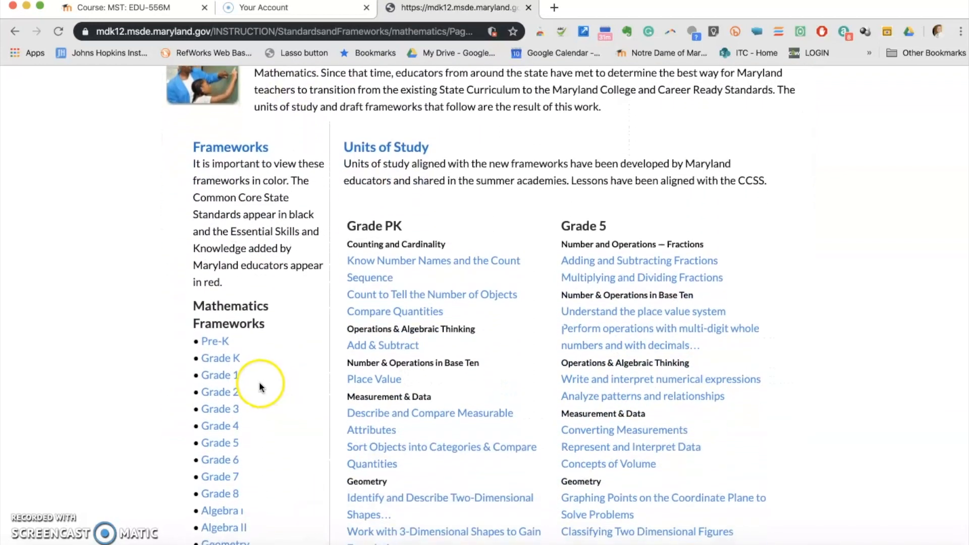
left_click(234, 392)
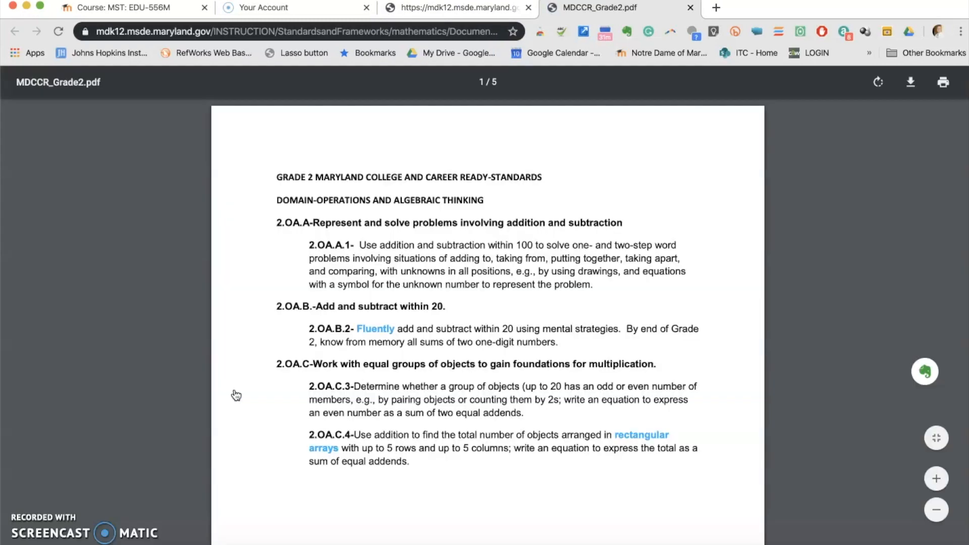
Step: Copy the 2.OA.C standard heading from the PDF and paste it after "Standard:" in cell C2 of the Excel grade book
scroll(351, 393, "down", 1)
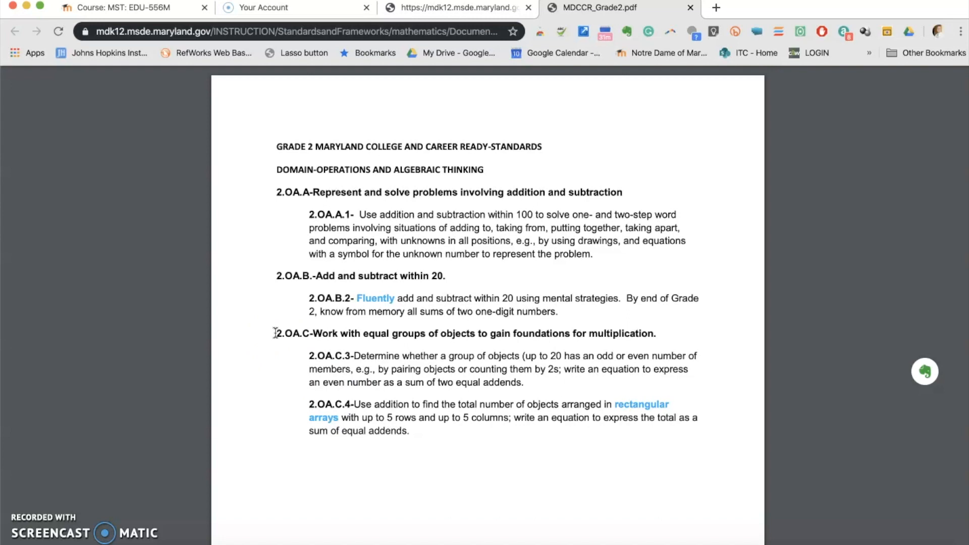
left_click_drag(275, 332, 661, 336)
key("super+c")
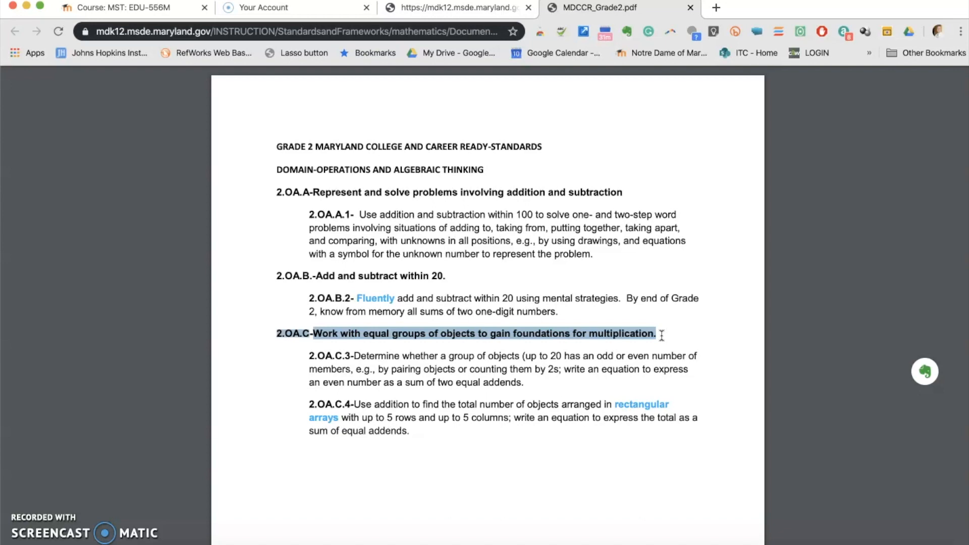
key("super+Tab")
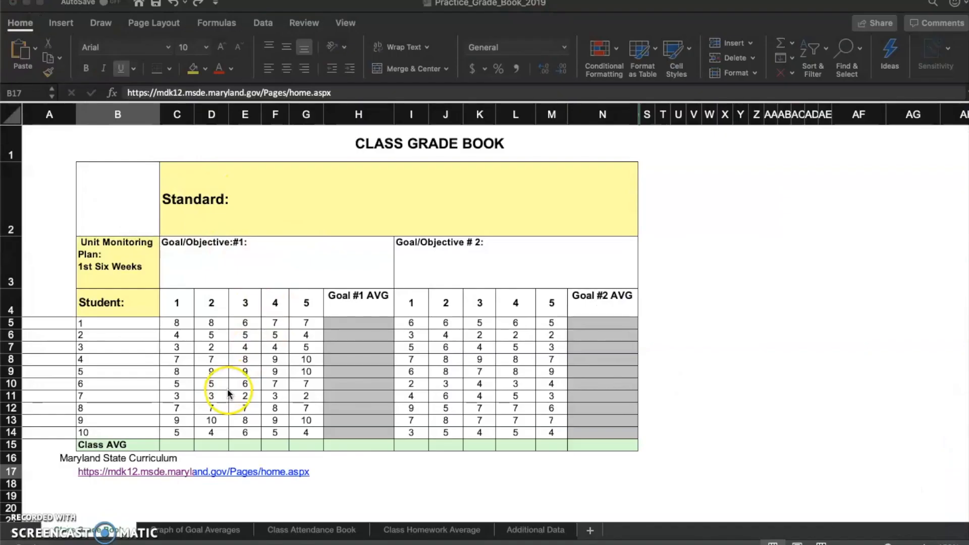
left_click(241, 207)
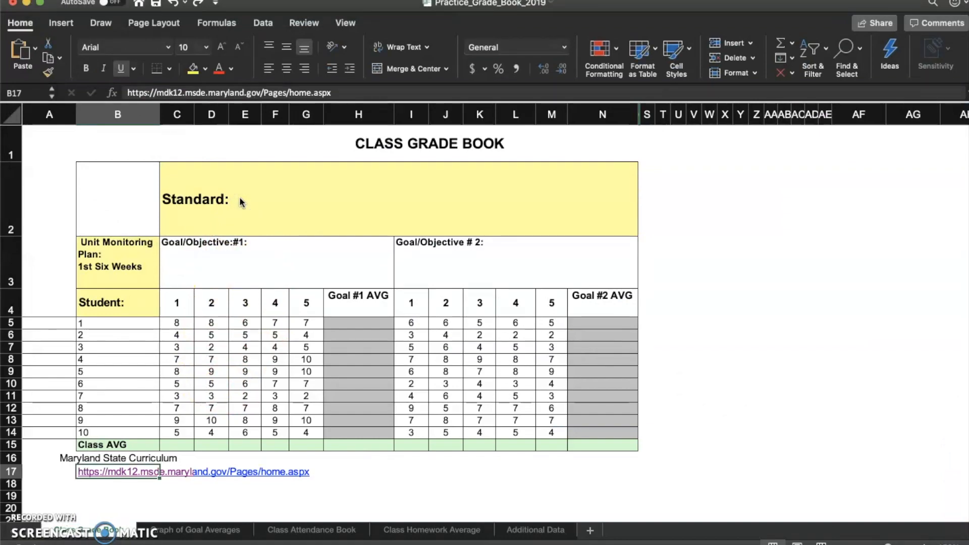
left_click(240, 202)
double_click(241, 201)
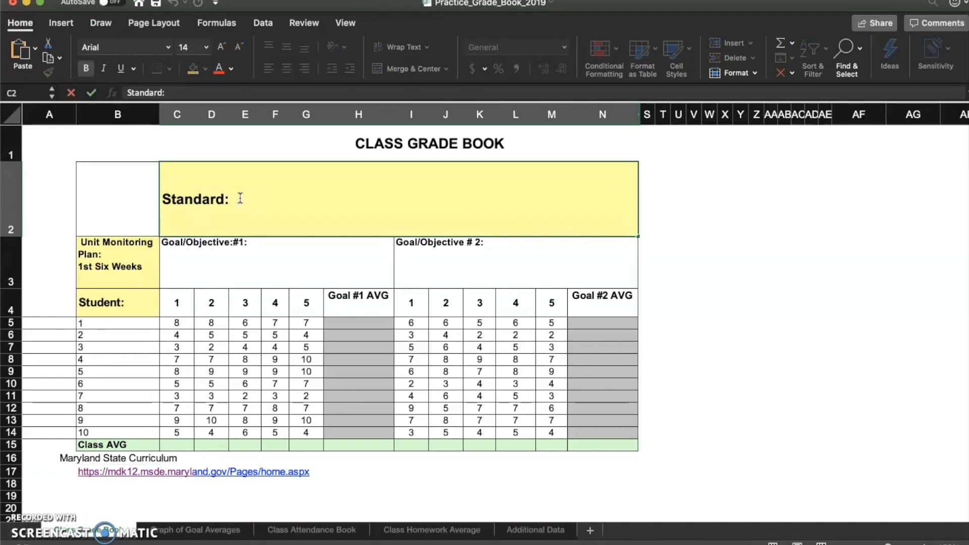
key("super+v")
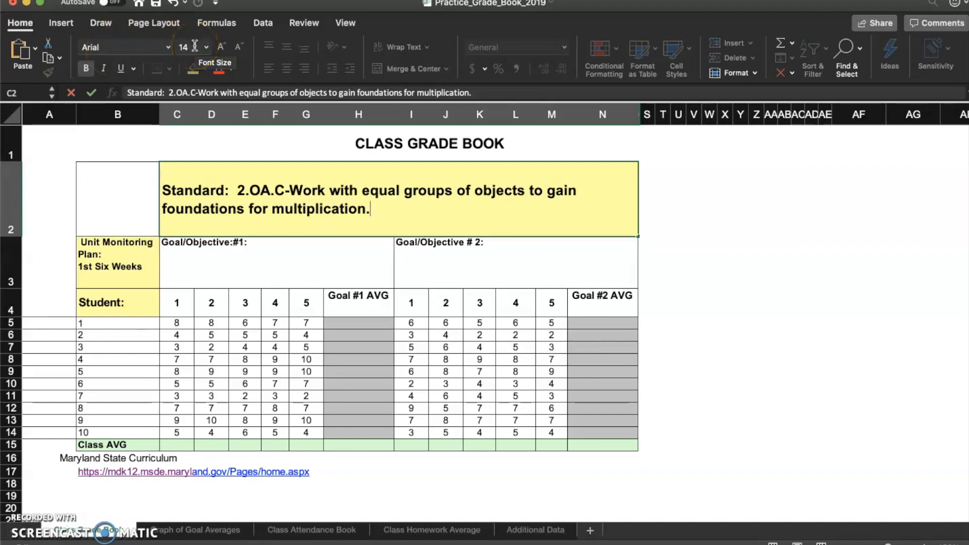
Step: Copy the 2.OA.C.3 description from the Grade 2 PDF and add it after "Goal/Objective:#1:" in cell C3 of the grade book
left_click(50, 521)
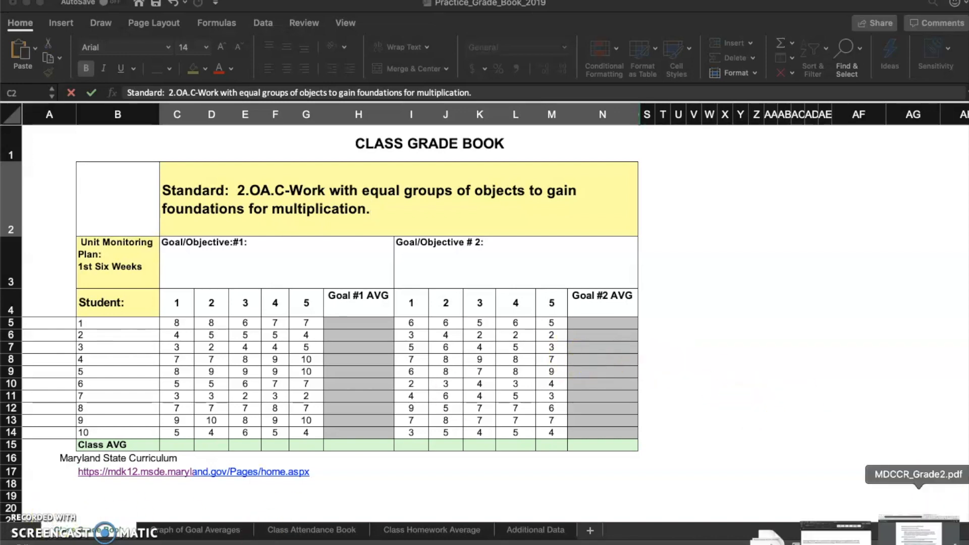
left_click(918, 534)
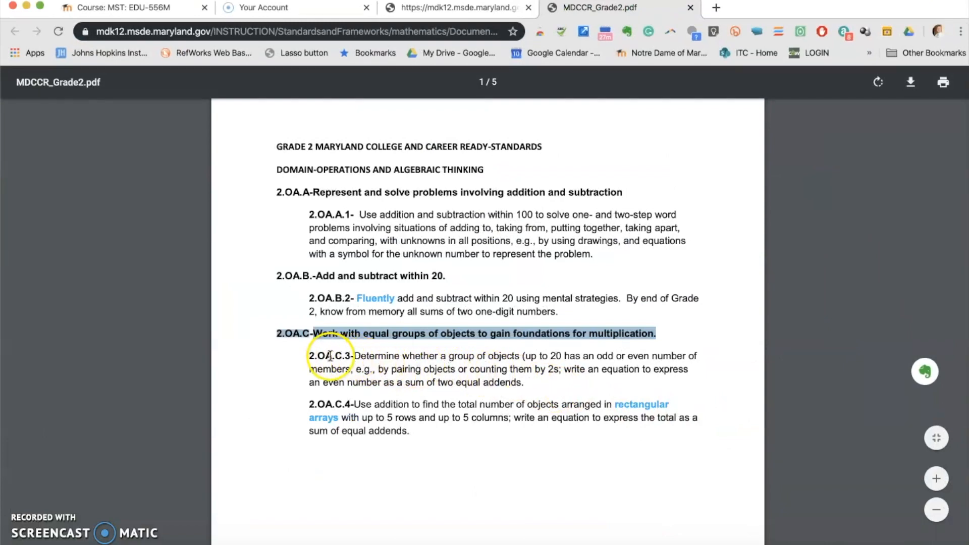
left_click_drag(354, 356, 523, 382)
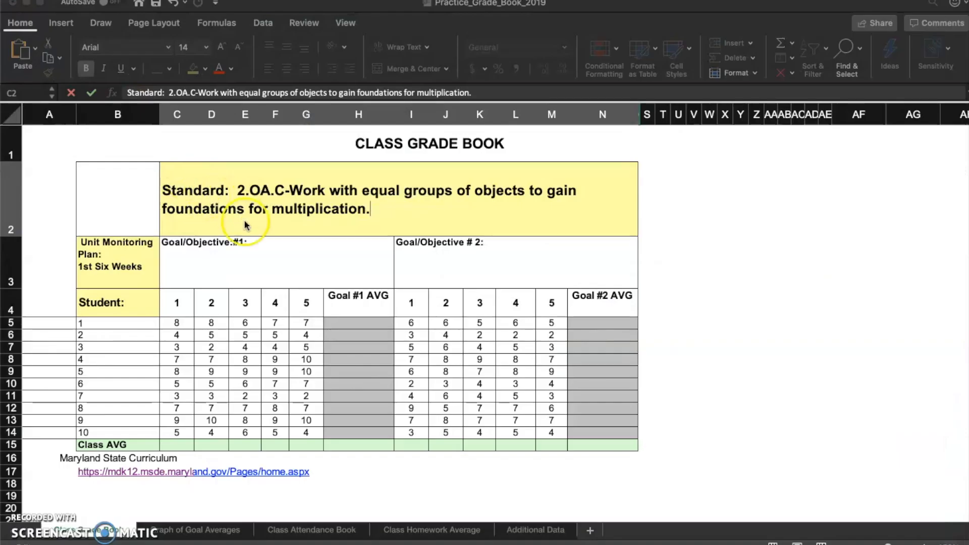
left_click(244, 219)
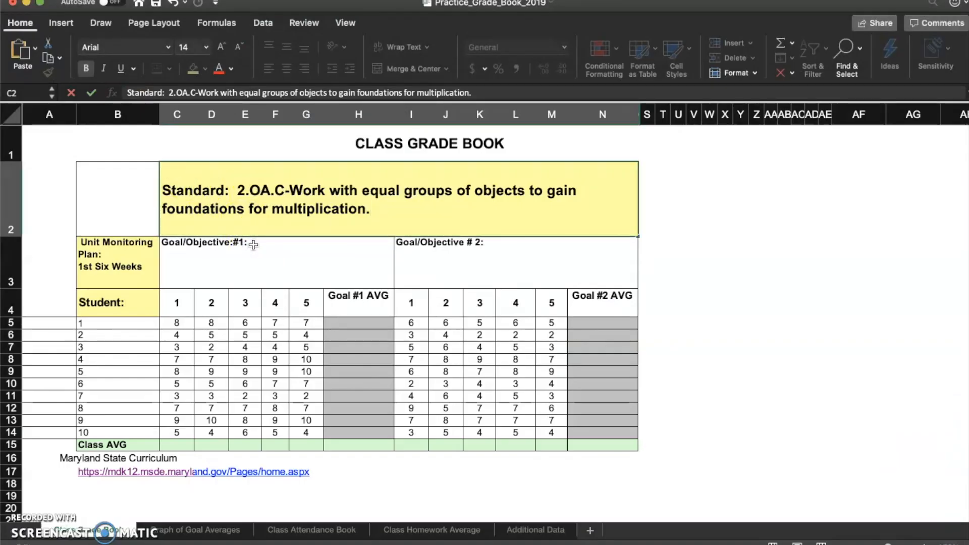
left_click(253, 244)
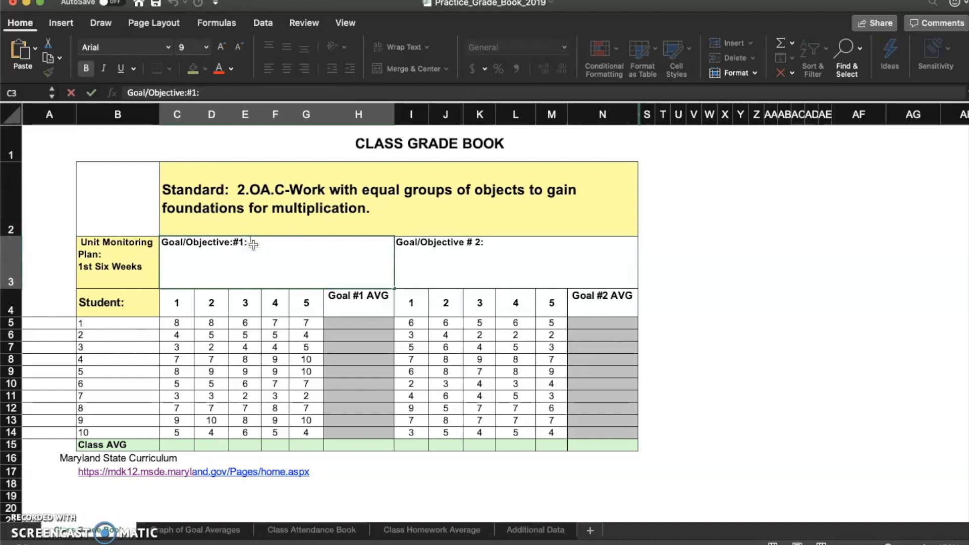
type("-Determine whether a group of objects (up to 20 has an odd or even number of members, e.g., by pairing objects or counting them by 2s; write an equation to express an even number as a sum of two equal addends.")
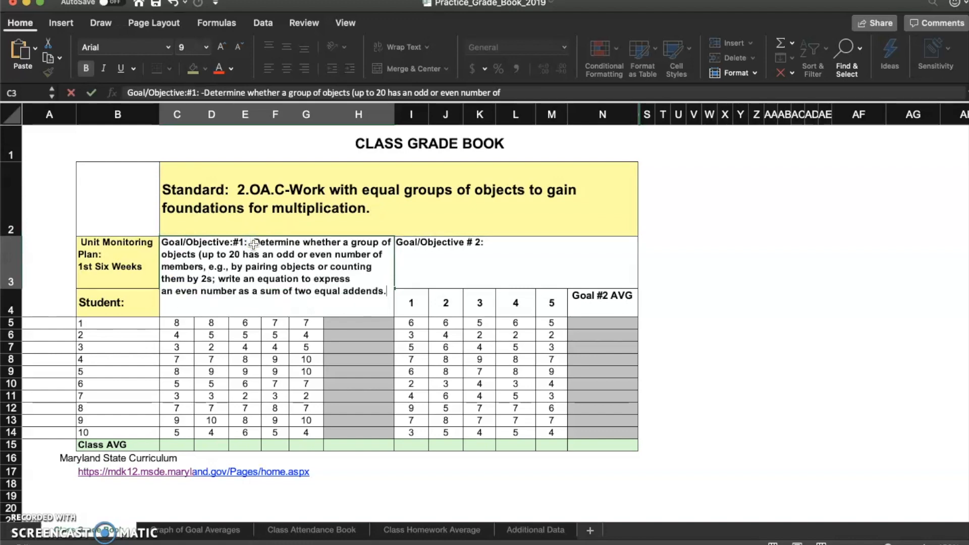
left_click(425, 262)
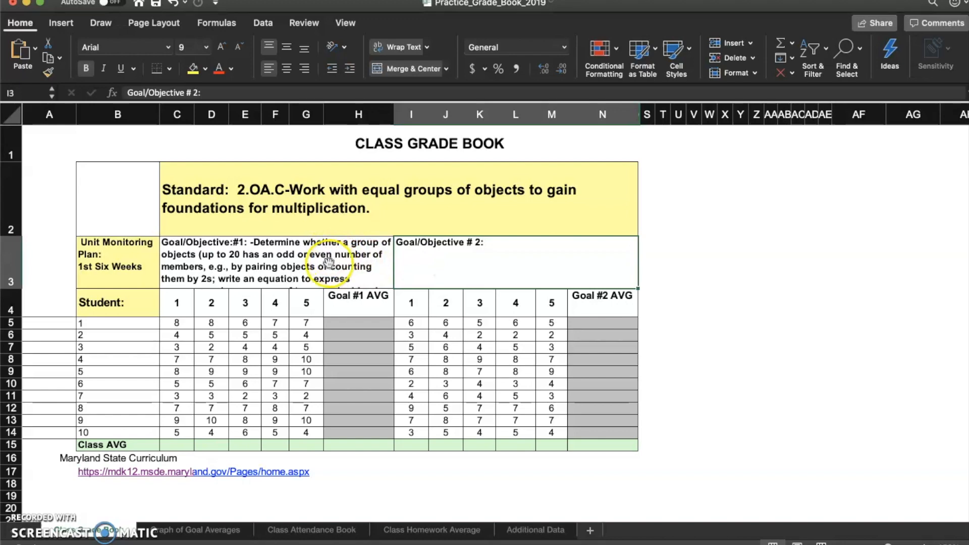
Step: Reduce the Goal/Objective #1 text to font size 8 and make row 3 tall enough for the whole text
left_click(308, 261)
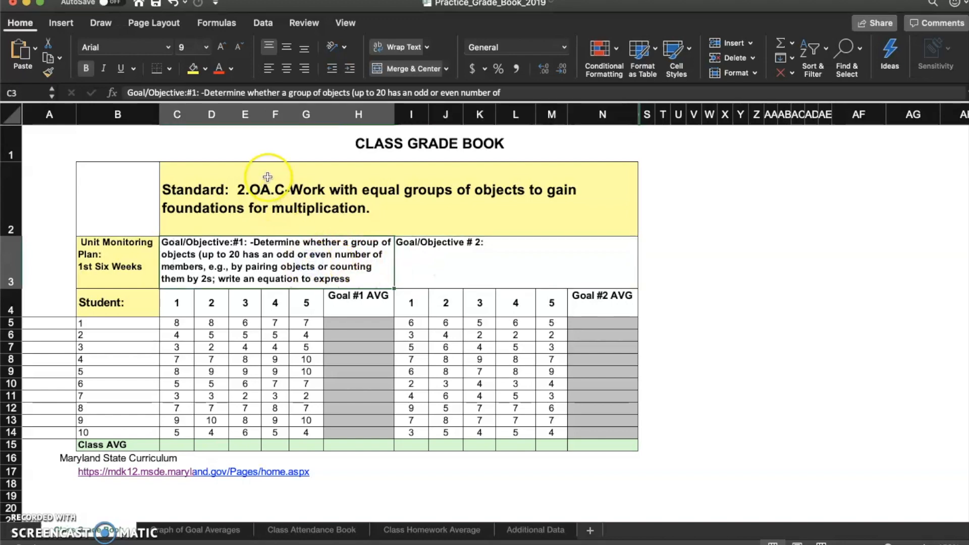
left_click(89, 73)
left_click_drag(13, 289, 13, 300)
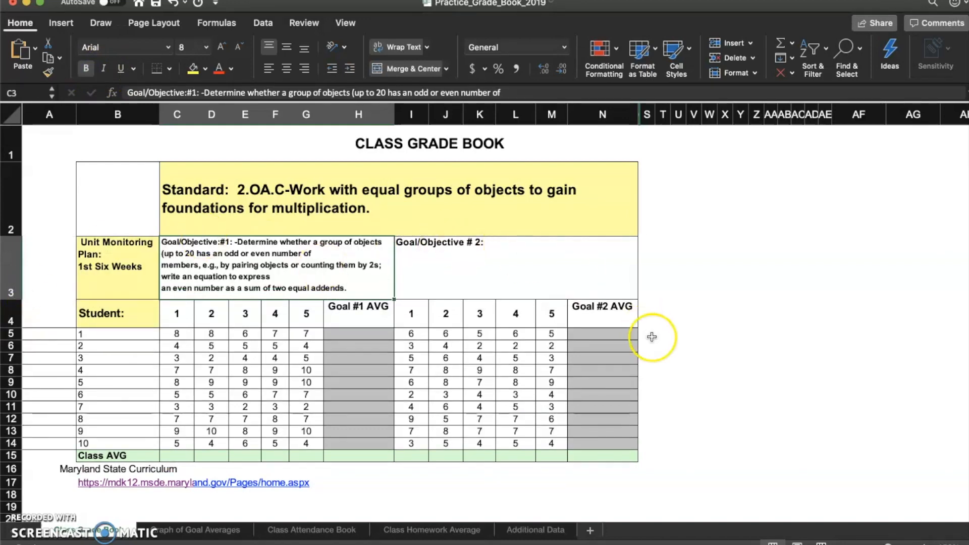
Step: Copy the 2.OA.C.4 description from the Grade 2 PDF and paste it after "Goal/Objective # 2:" in cell I3 of the grade book
left_click(922, 533)
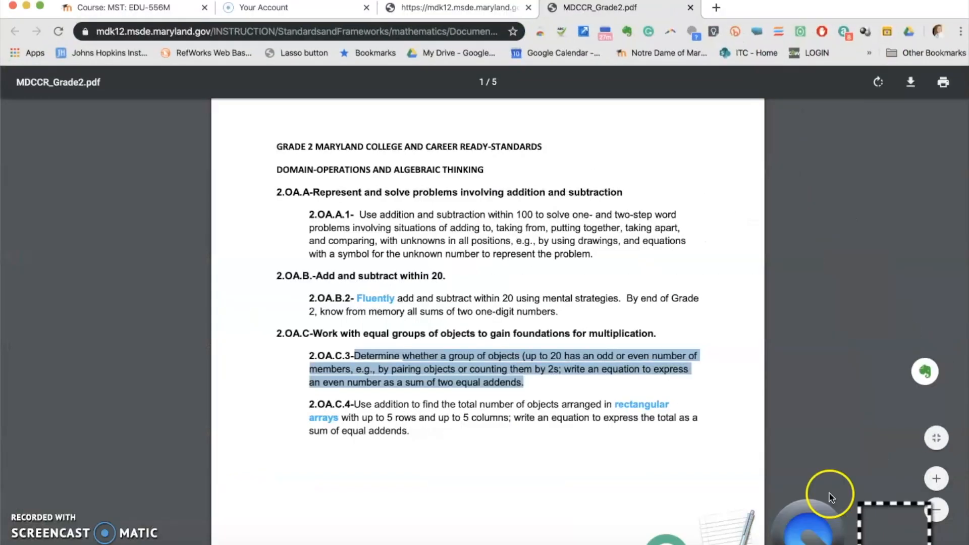
left_click(355, 405)
left_click_drag(355, 405, 409, 429)
key("super+c")
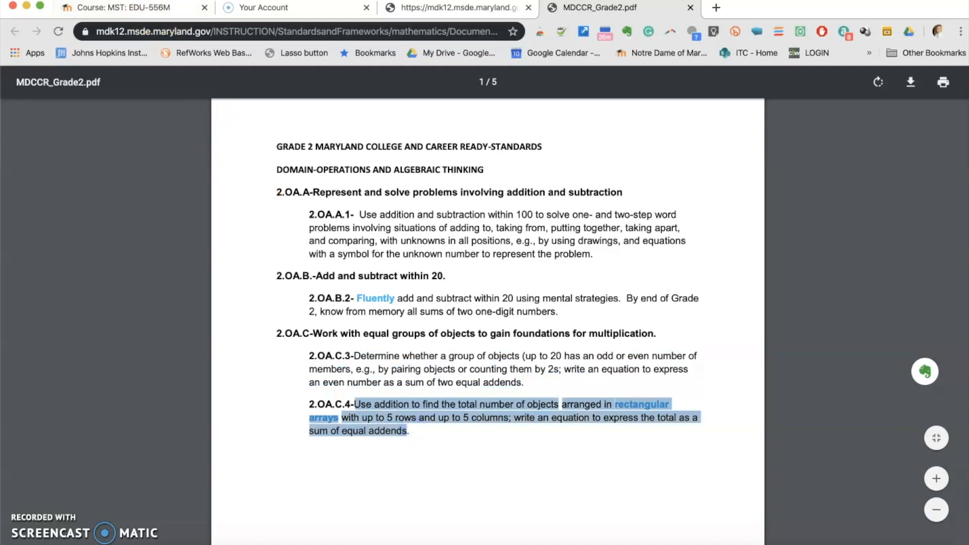
left_click(119, 0)
left_click(139, 44)
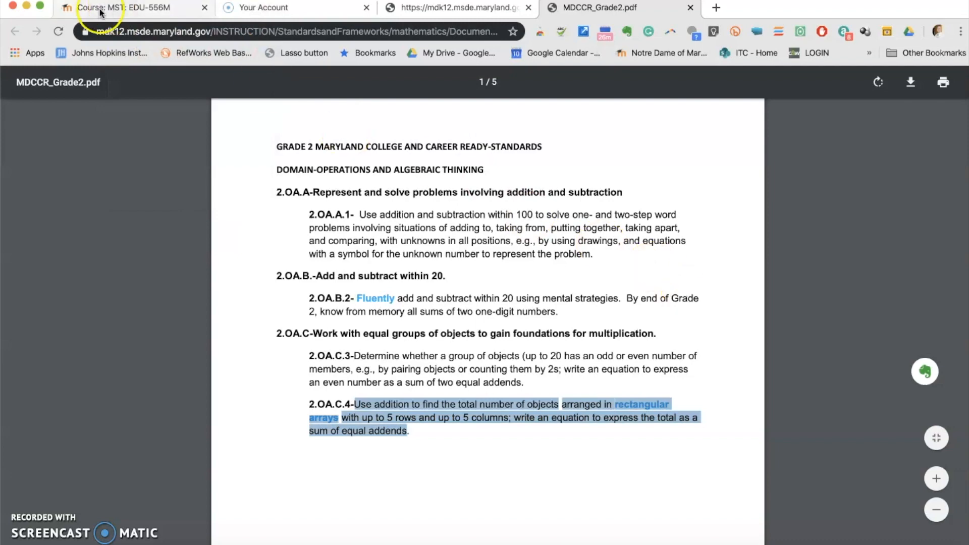
left_click(27, 7)
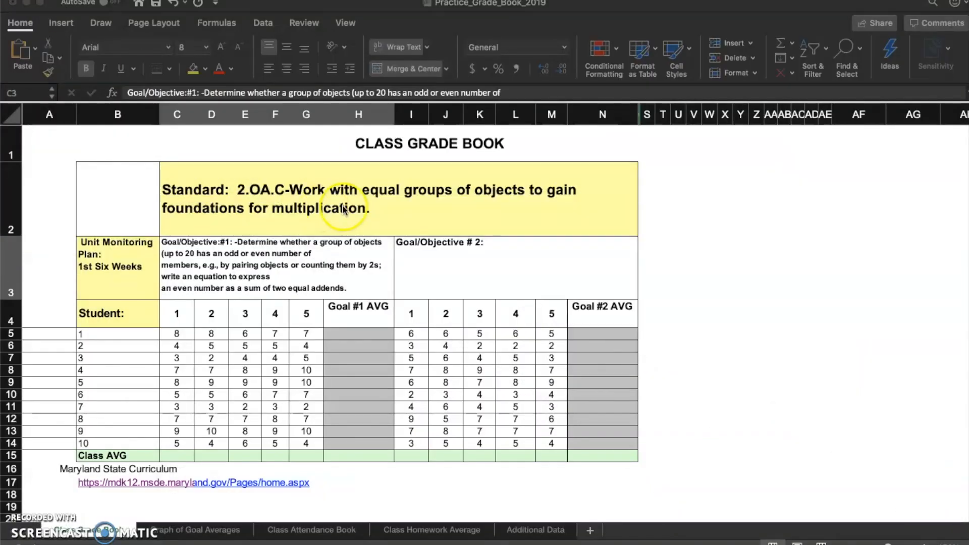
double_click(492, 242)
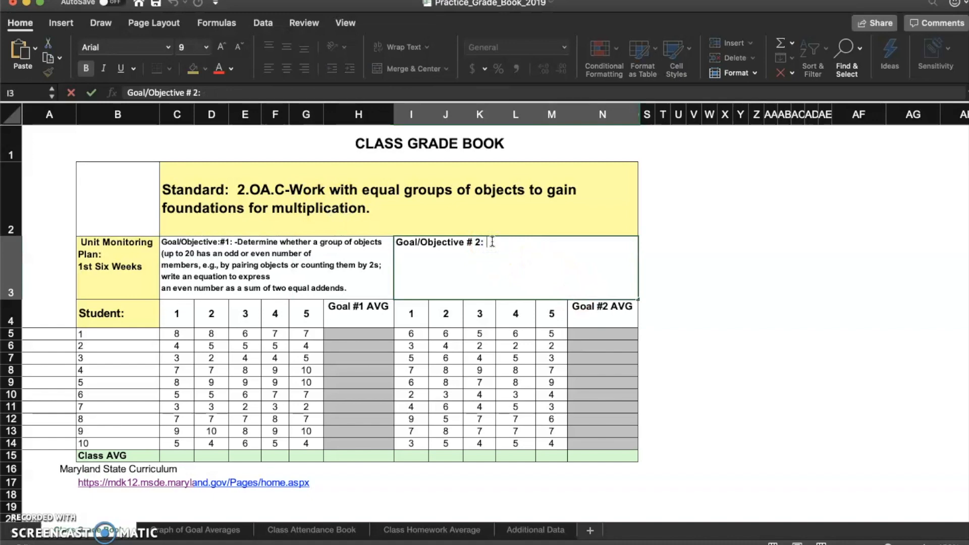
key("super+v")
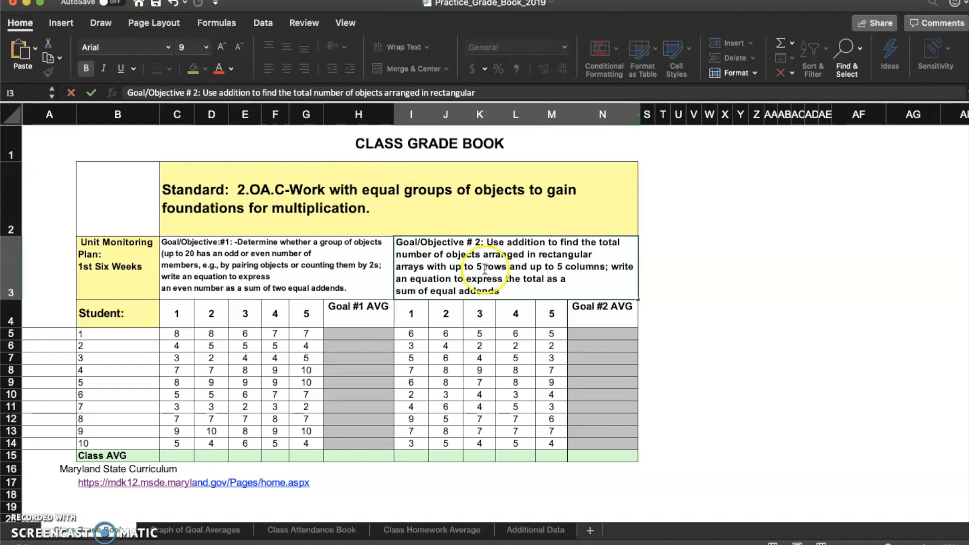
Step: Set both goal/objective cells in row 3 to font size 8
left_click(346, 281)
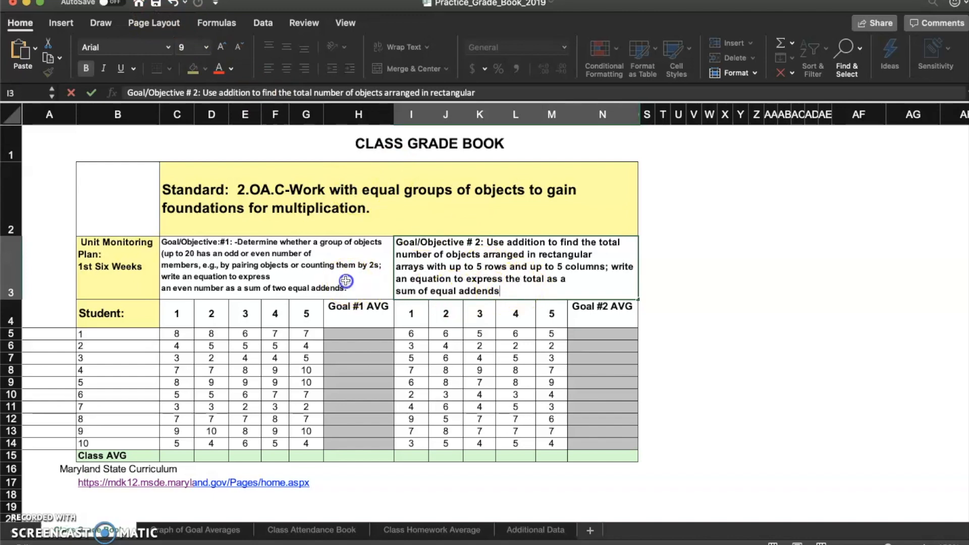
left_click(462, 276)
left_click_drag(320, 265, 429, 271)
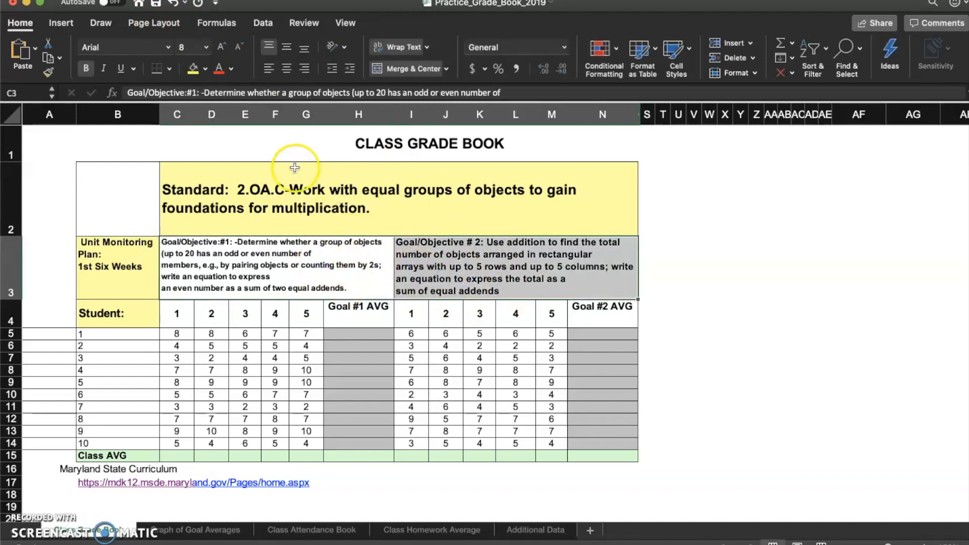
left_click(205, 47)
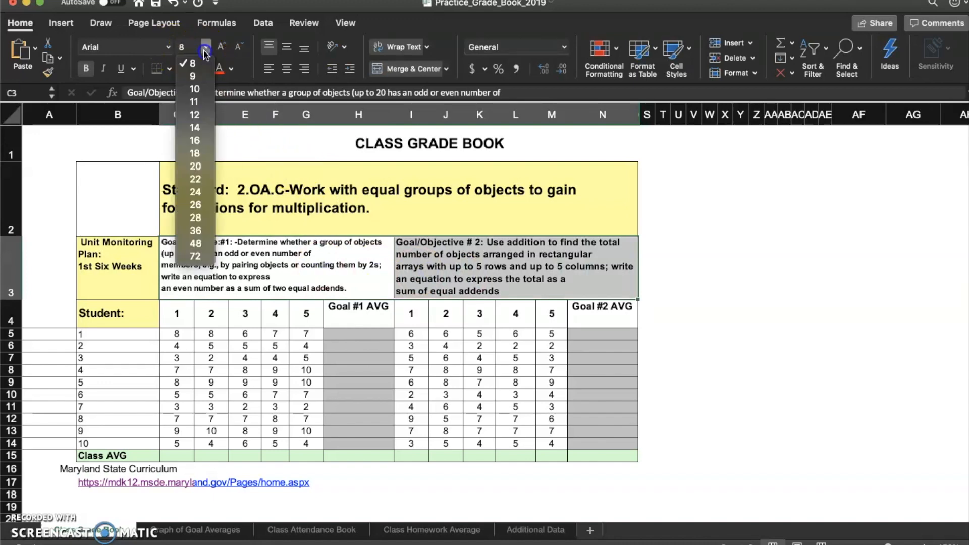
left_click(193, 62)
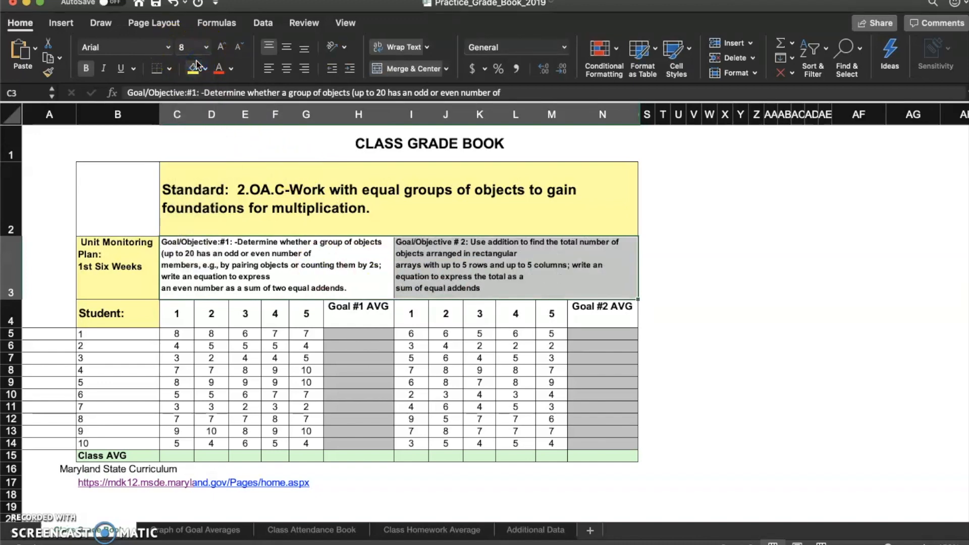
left_click(408, 264)
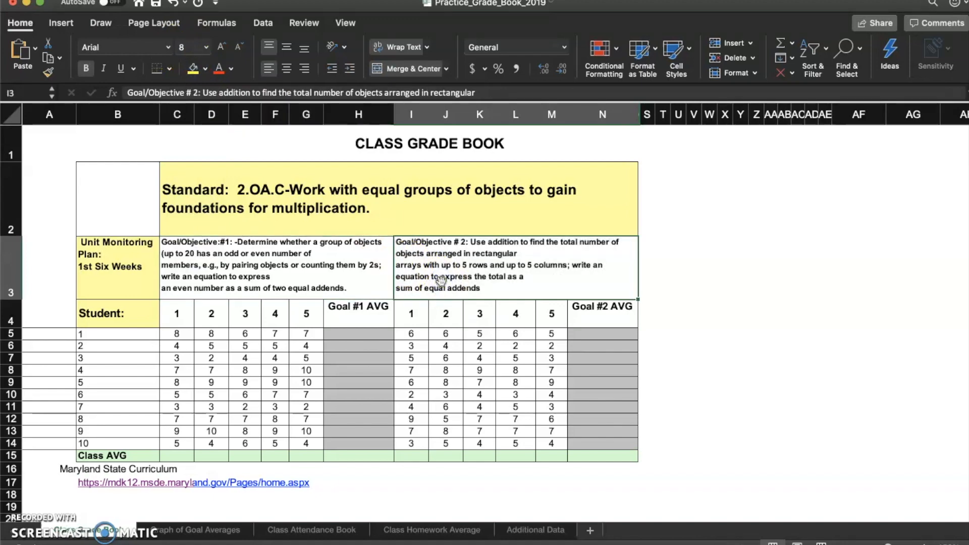
Step: Calculate the class average of the first Goal #1 score column, C5:C14, in the Class AVG cell C15
left_click(49, 539)
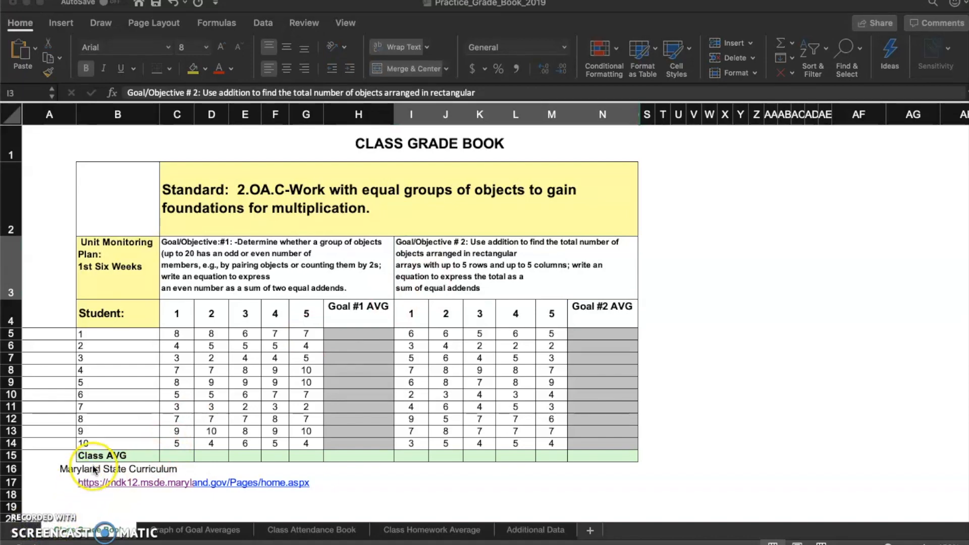
left_click(179, 335)
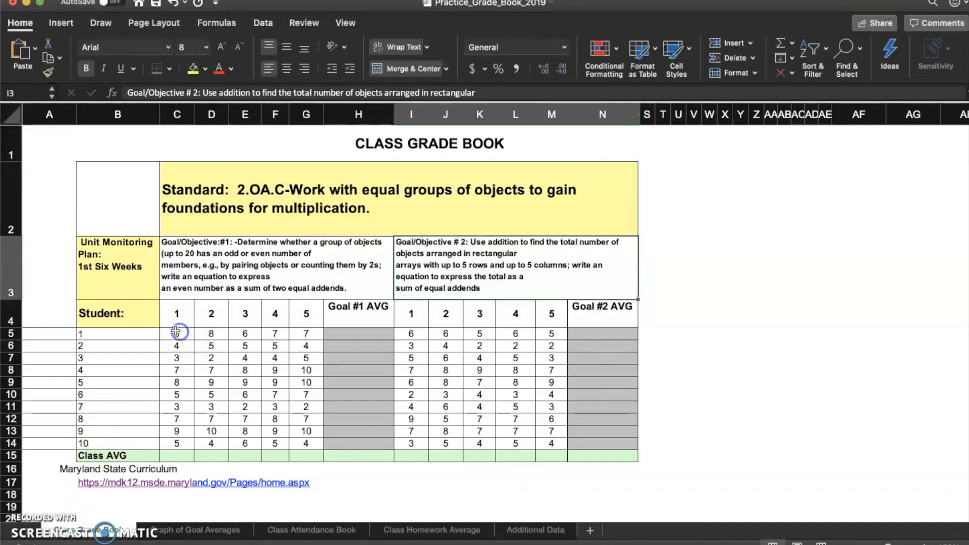
left_click(174, 331)
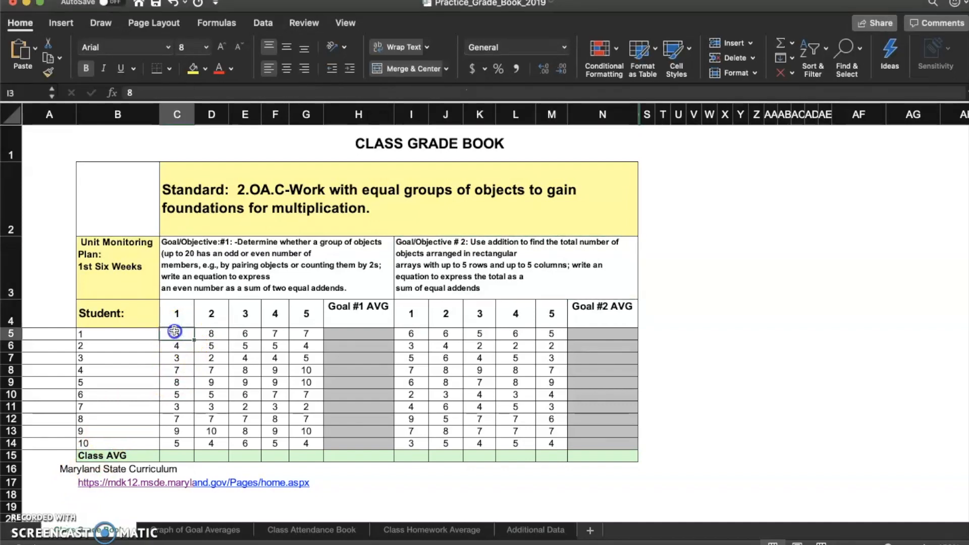
left_click_drag(174, 334, 180, 452)
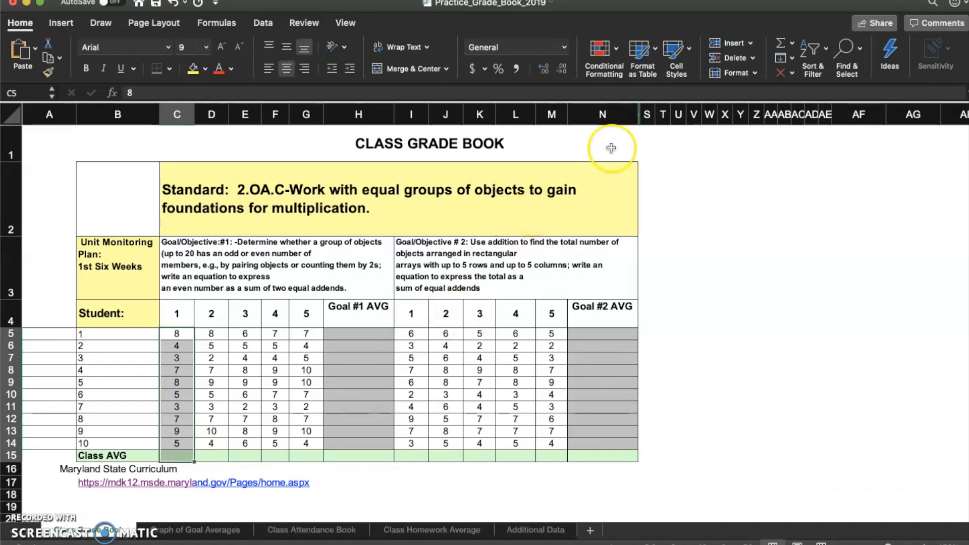
left_click(791, 44)
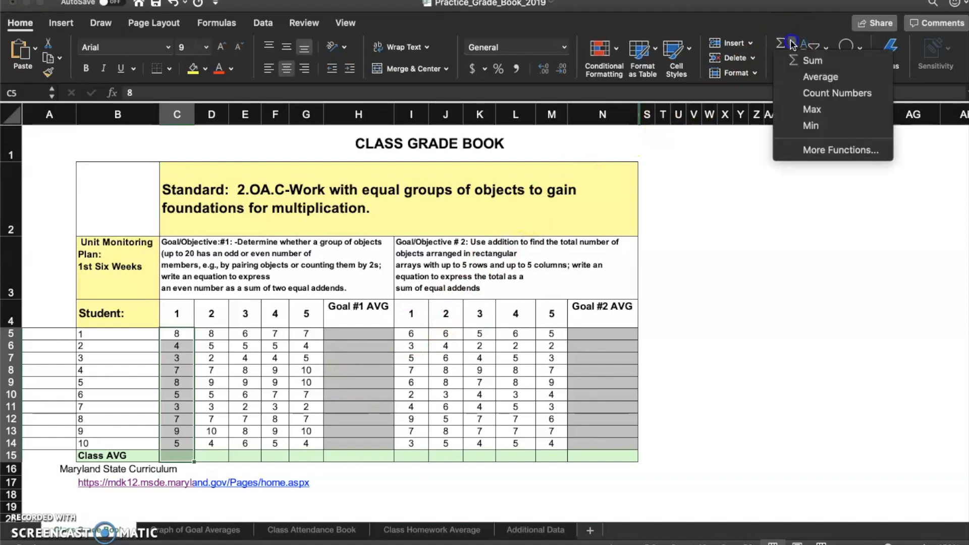
left_click(793, 76)
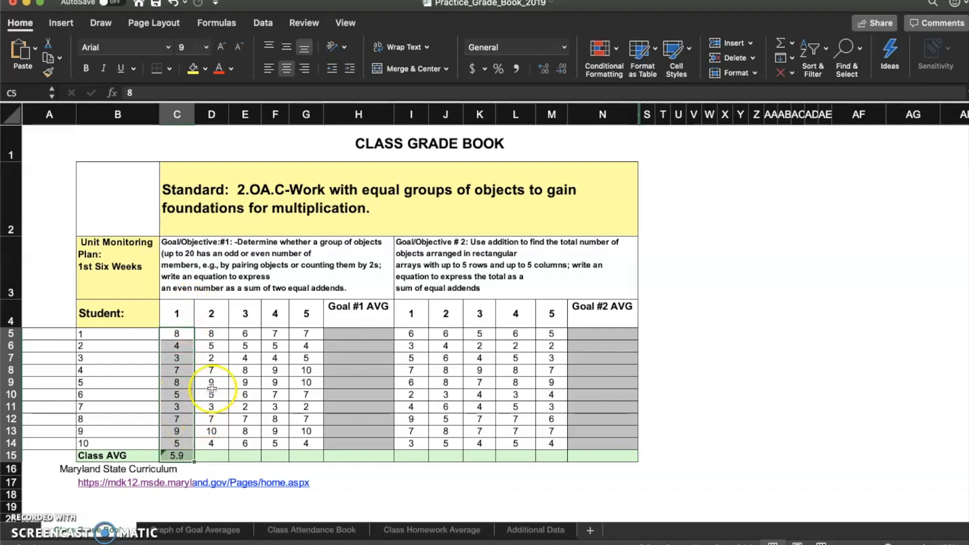
Step: Calculate the class average of the second Goal #1 score column, D5:D14, in cell D15
left_click_drag(214, 336, 218, 455)
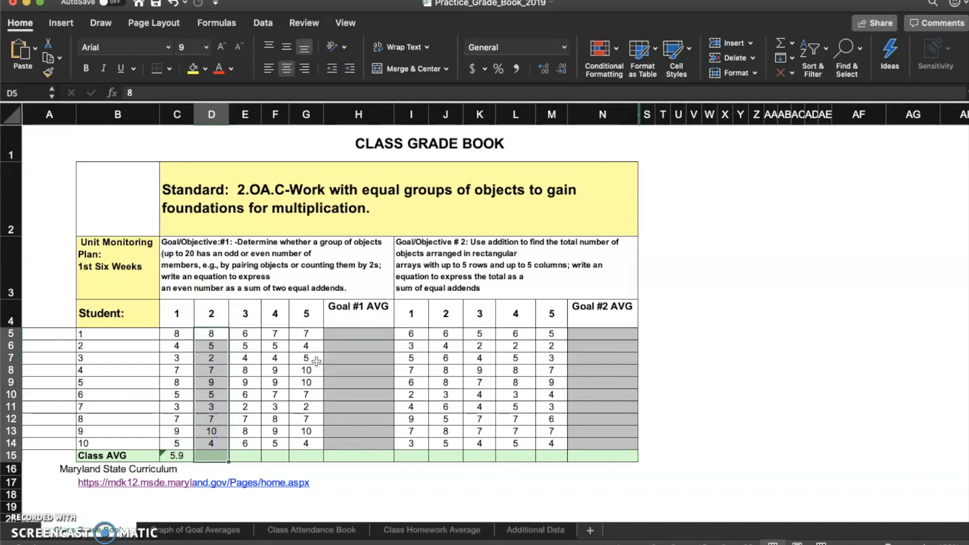
left_click(792, 44)
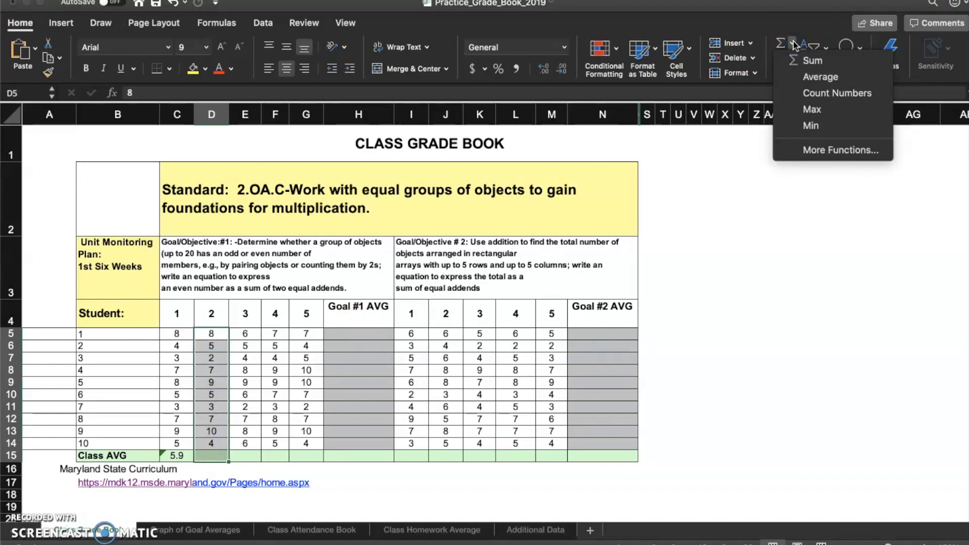
left_click(803, 75)
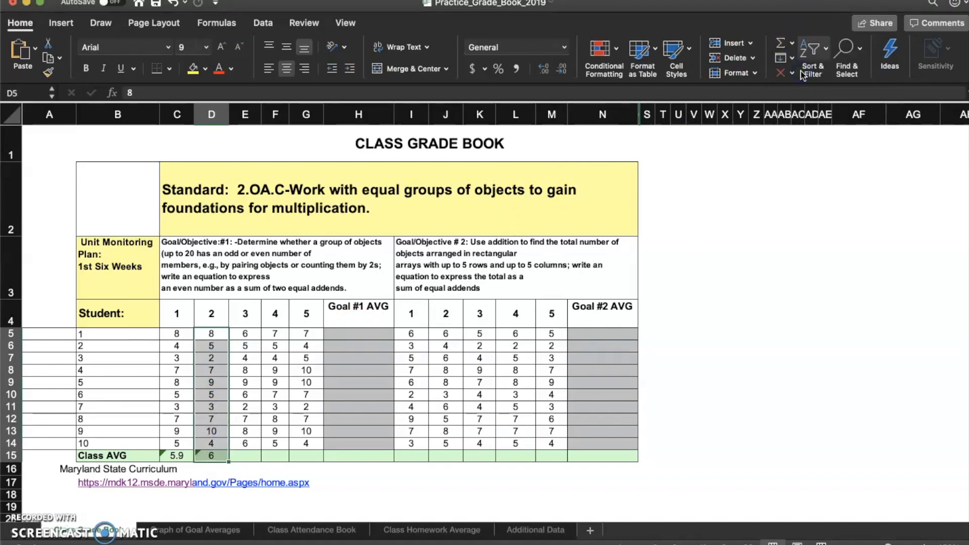
Step: Calculate the class averages for Goal #1 score columns 3, 4 and 5 together in cells E15:G15
left_click(275, 345)
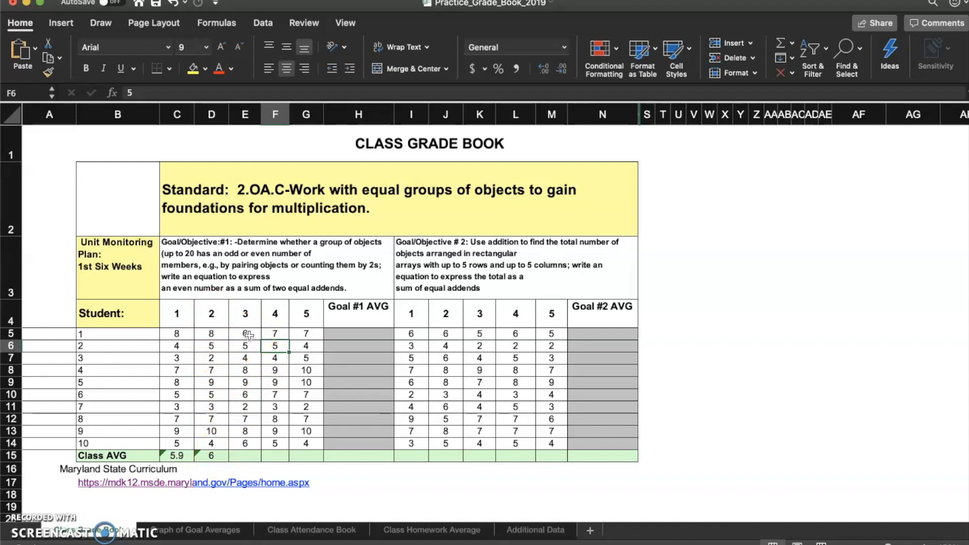
left_click_drag(249, 335, 300, 456)
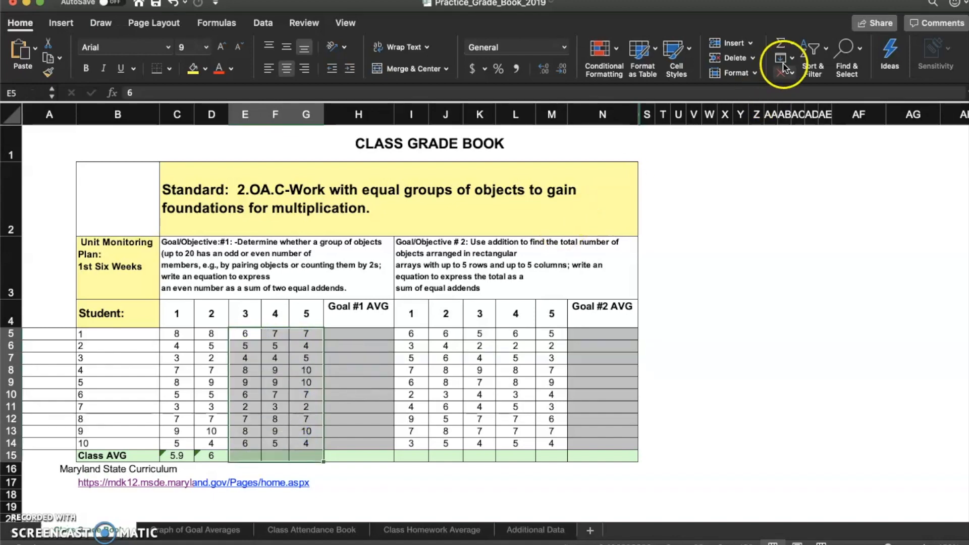
left_click(792, 44)
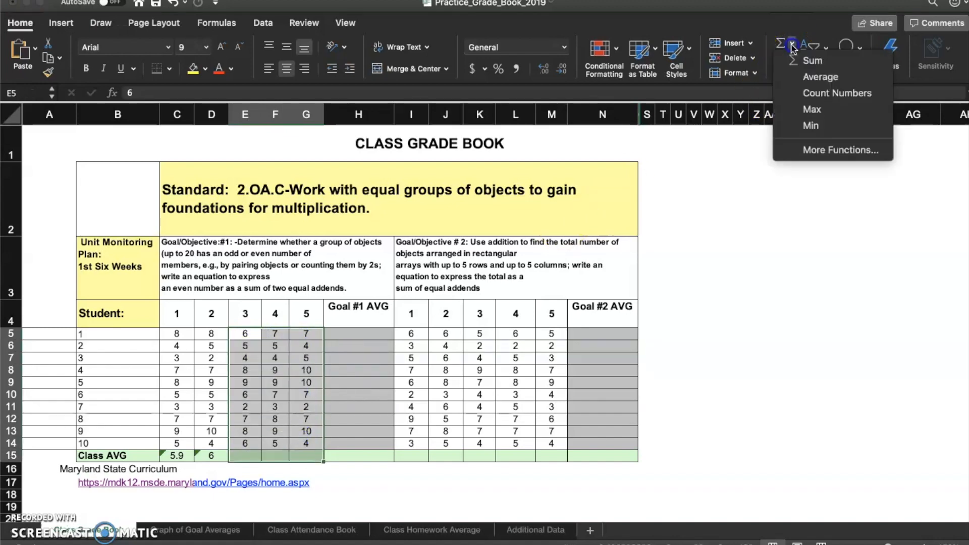
left_click(800, 77)
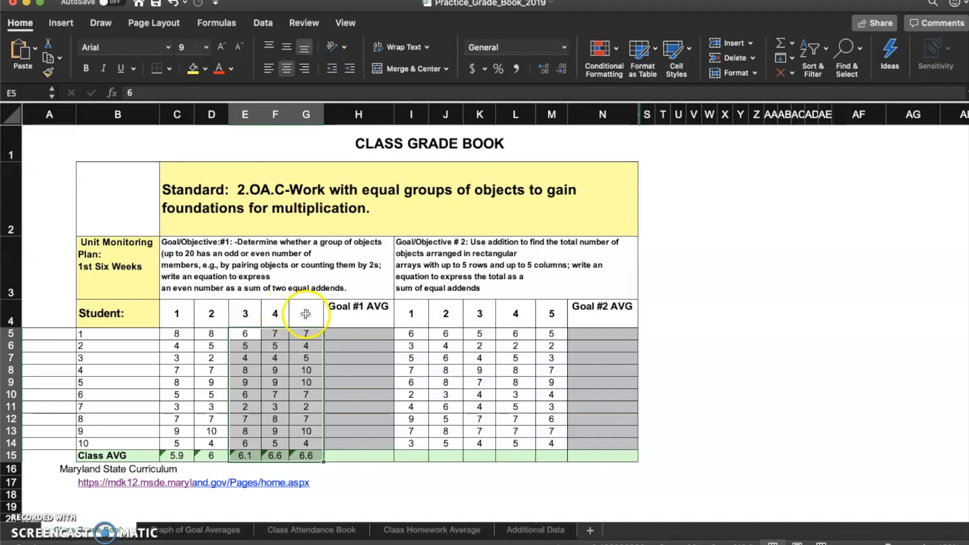
Step: Calculate each student's average of the five Goal #1 scores, C5:G14, in the Goal #1 AVG cells H5:H14
left_click(304, 370)
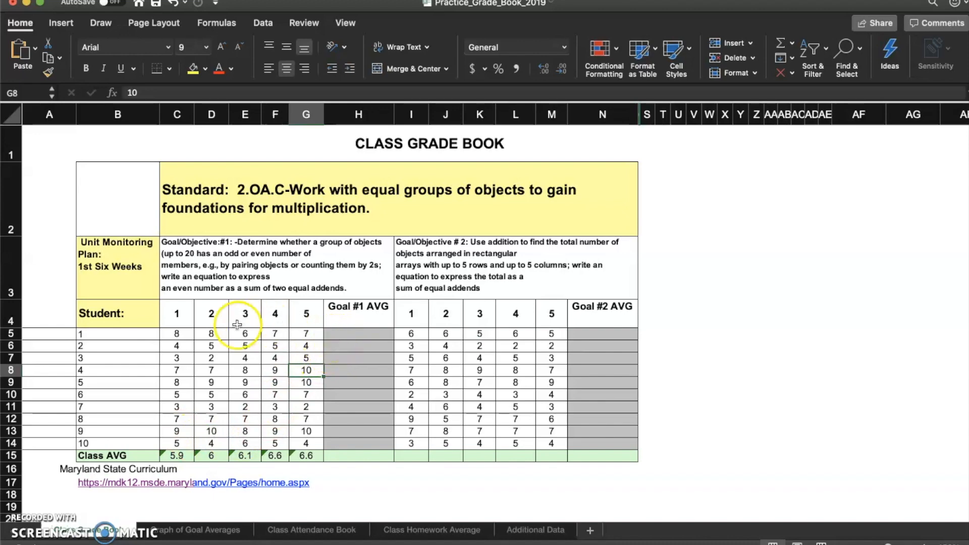
left_click(176, 332)
left_click_drag(177, 332, 334, 442)
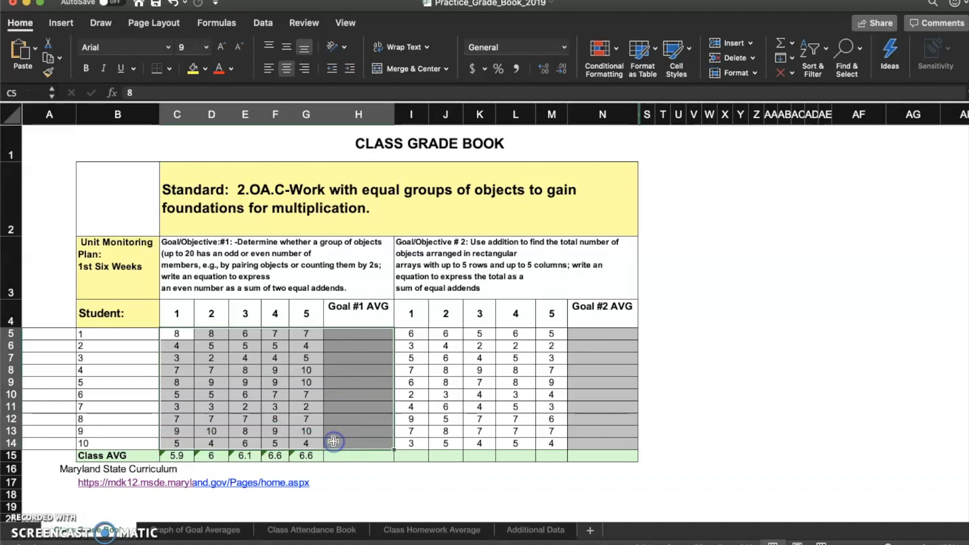
left_click(792, 44)
left_click(797, 76)
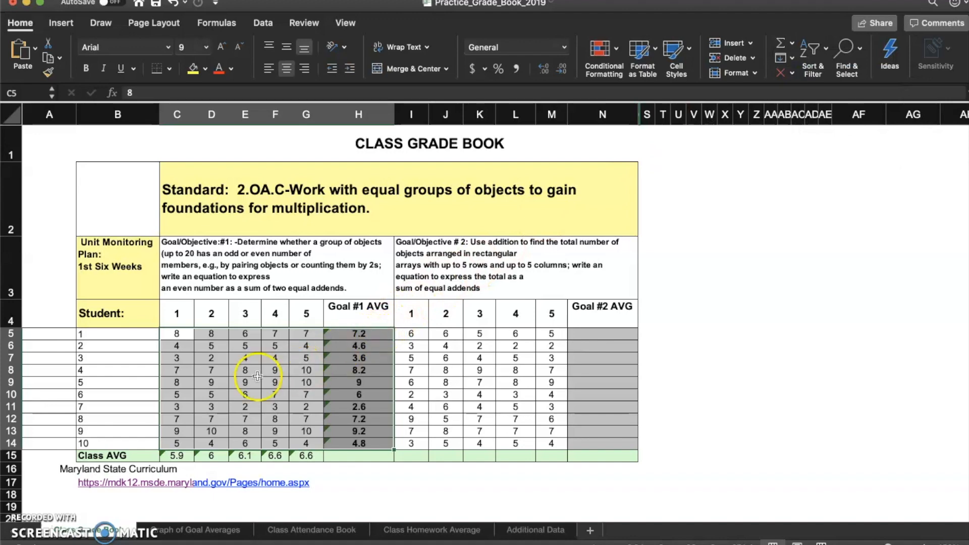
Step: Calculate the class average of the Goal #1 AVG column, H5:H14, in cell H15
left_click(336, 428)
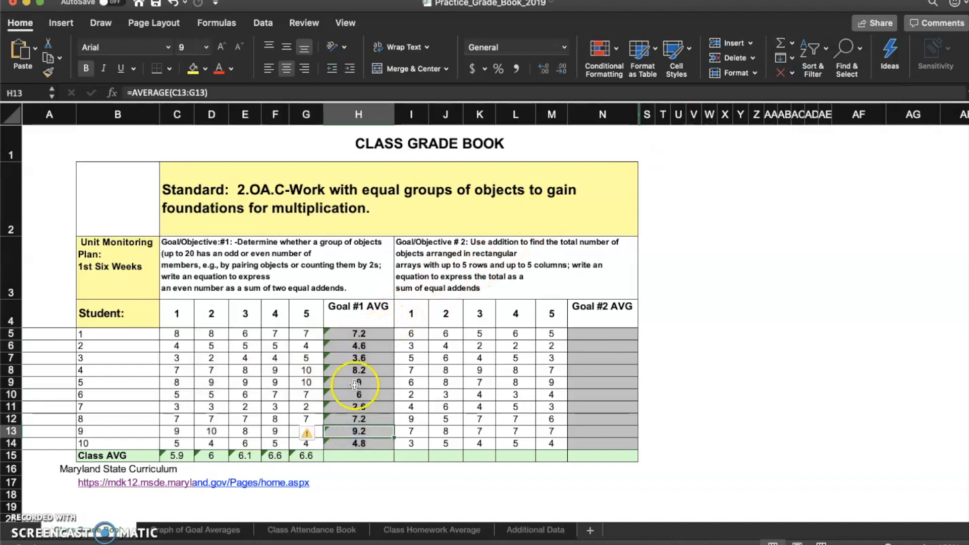
left_click(358, 334)
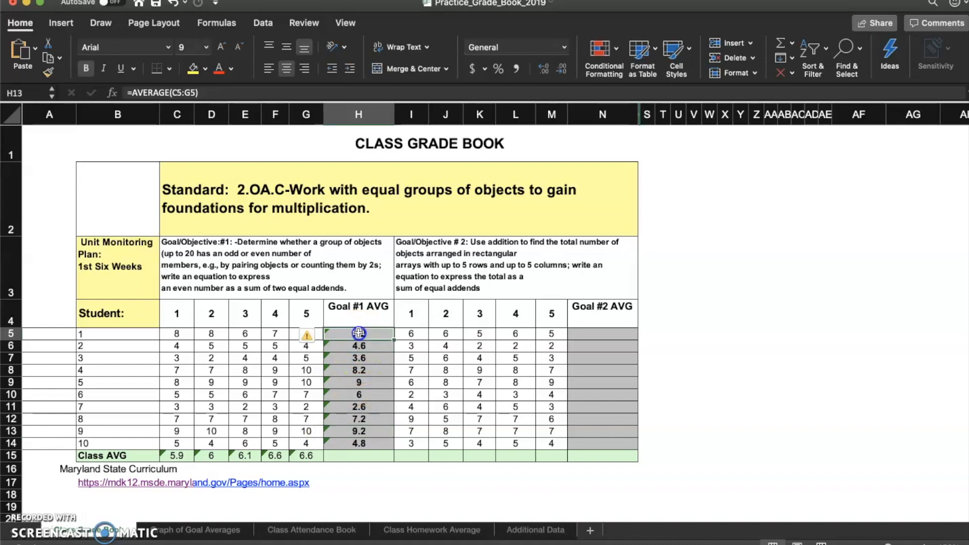
left_click_drag(358, 333, 364, 454)
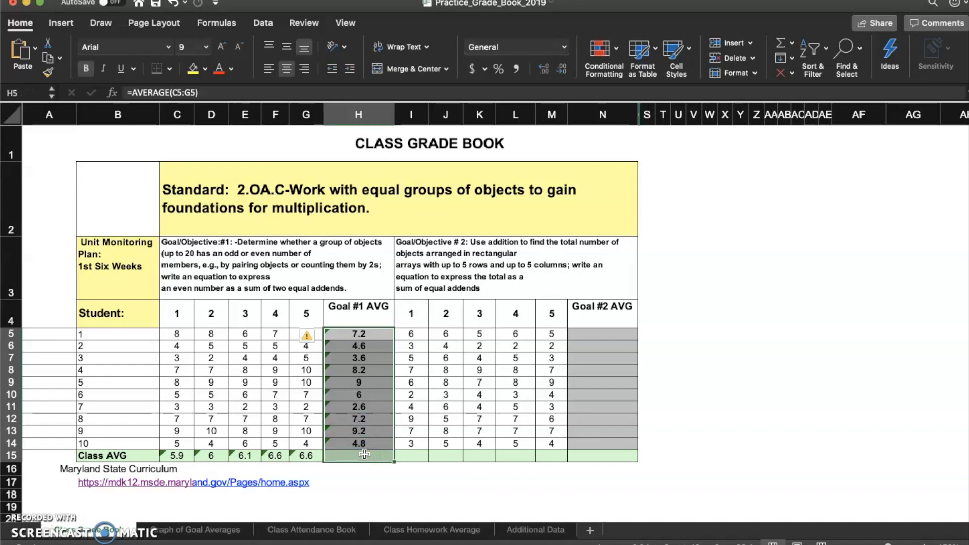
left_click(792, 45)
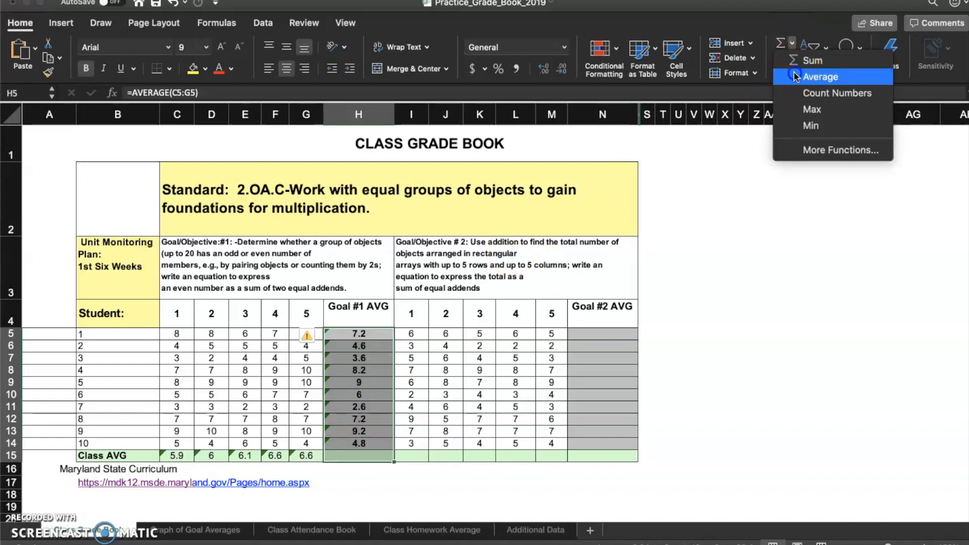
left_click(818, 76)
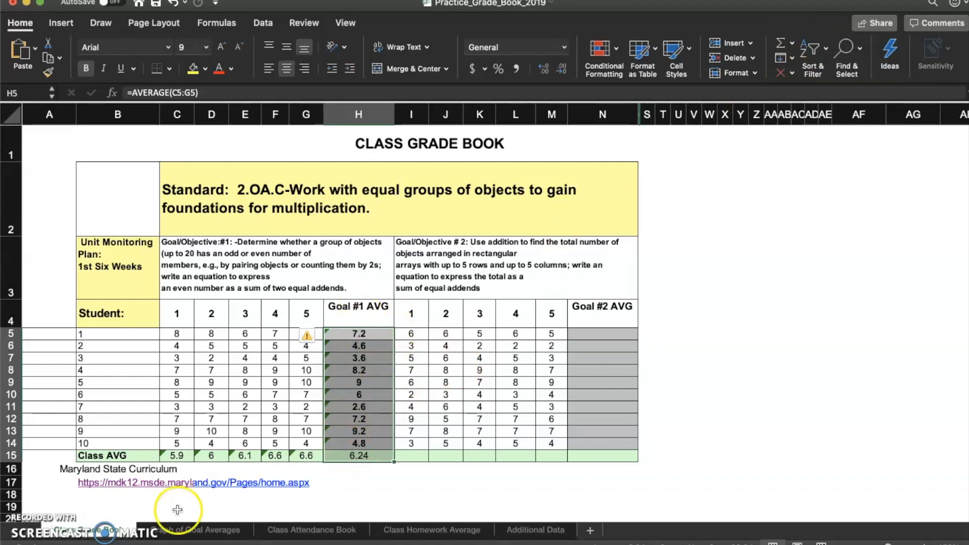
left_click(37, 524)
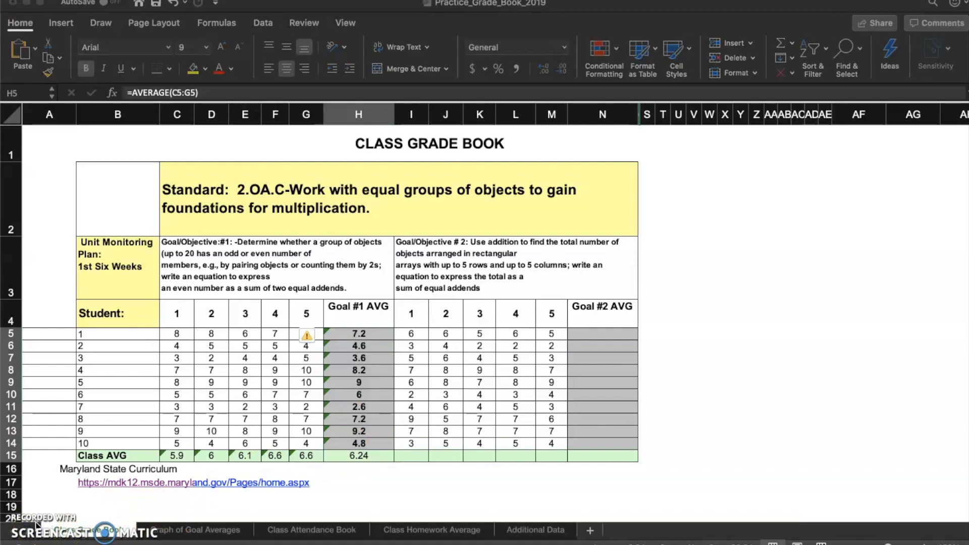
left_click(242, 488)
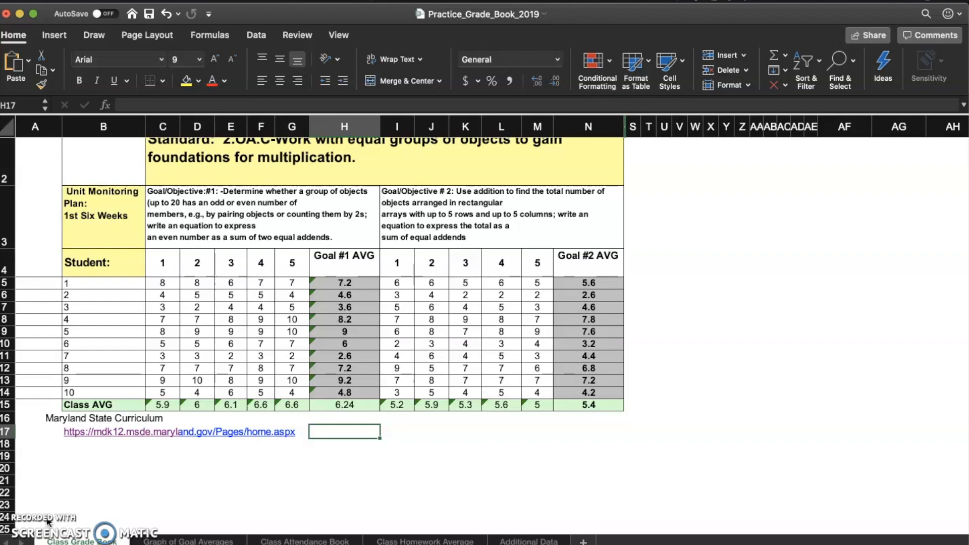
Step: Add a chart title above the bar chart on the Graph of Goal Averages sheet
left_click(154, 540)
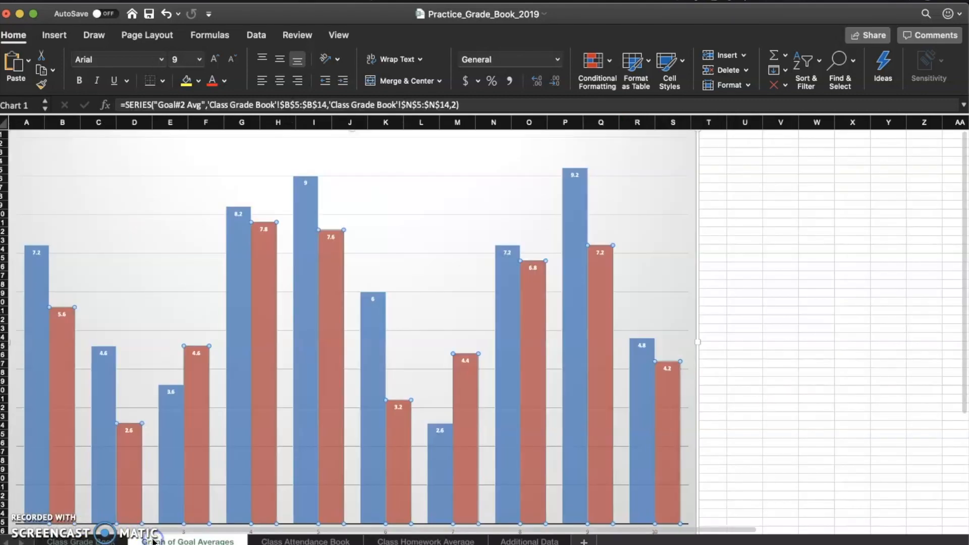
left_click(40, 523)
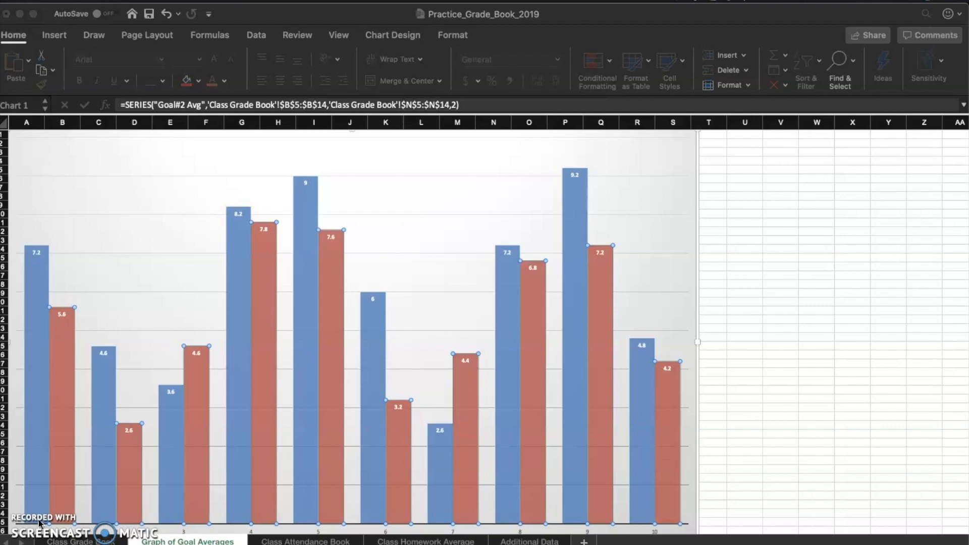
left_click(375, 220)
left_click(374, 219)
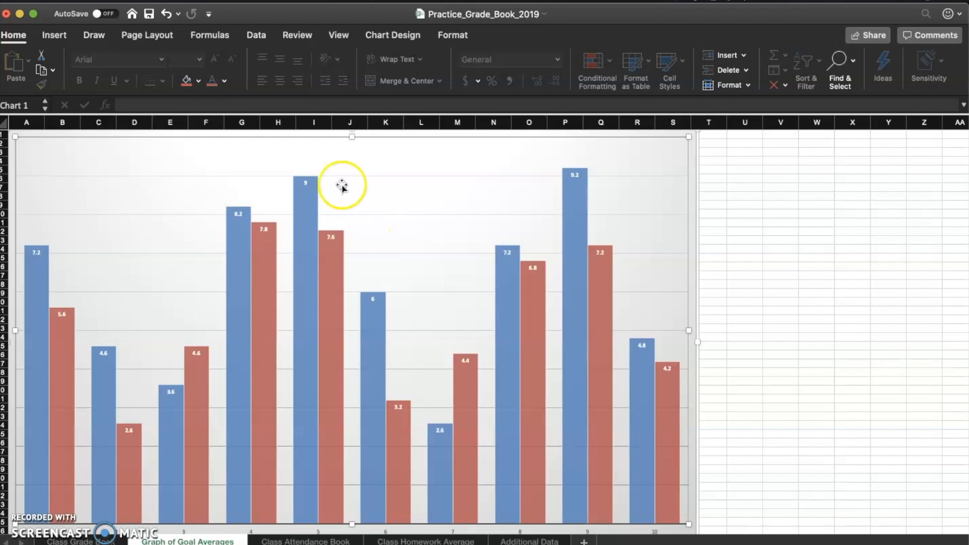
left_click(379, 33)
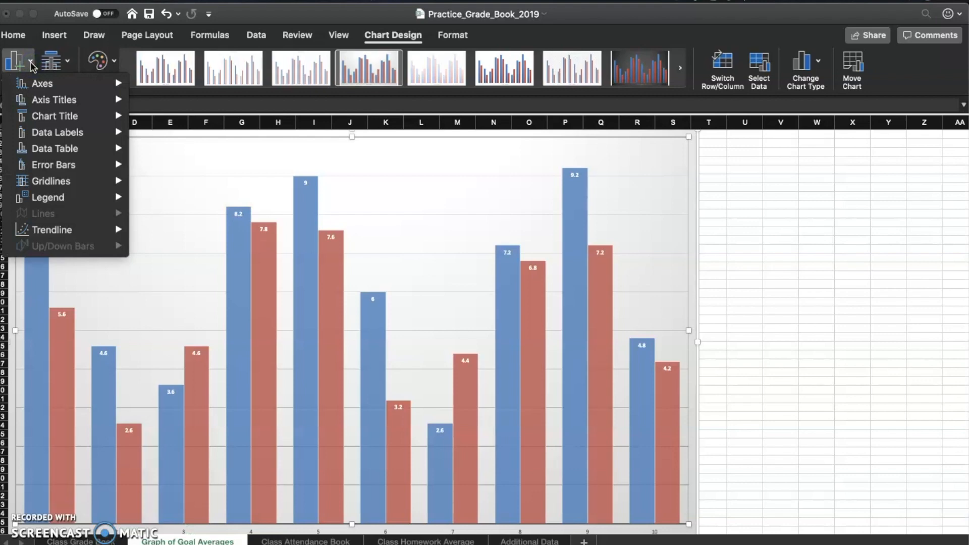
mouse_move(60, 117)
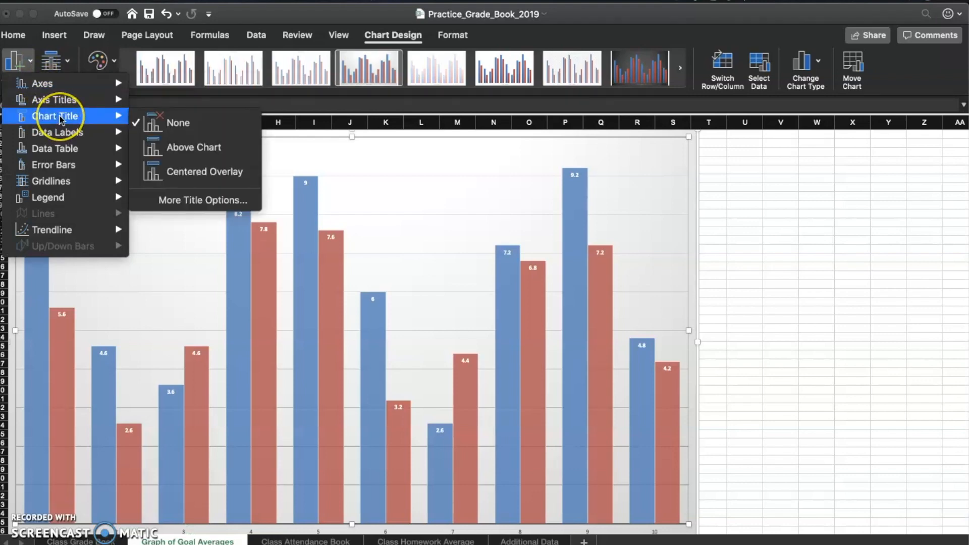
left_click(150, 150)
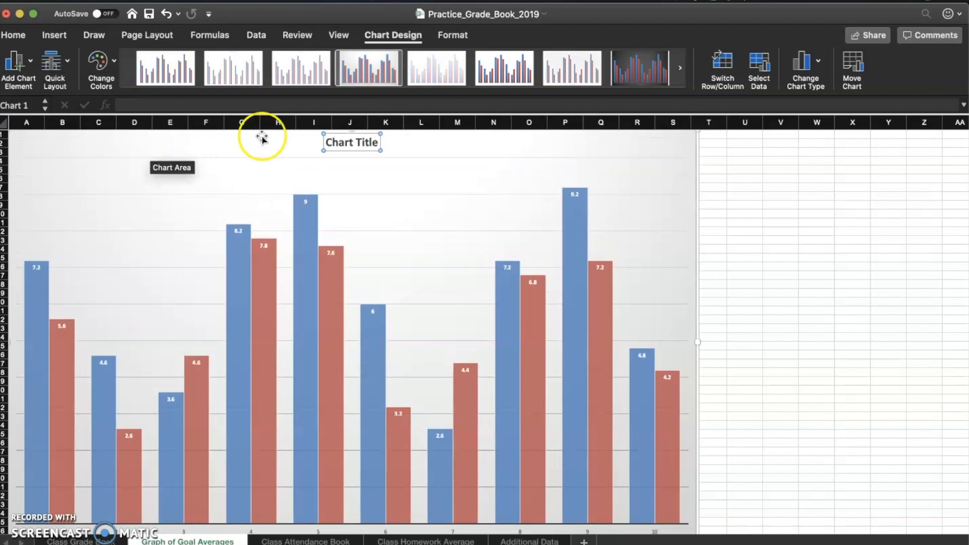
Step: Replace the placeholder text of the chart title with "Gradebook"
left_click(378, 144)
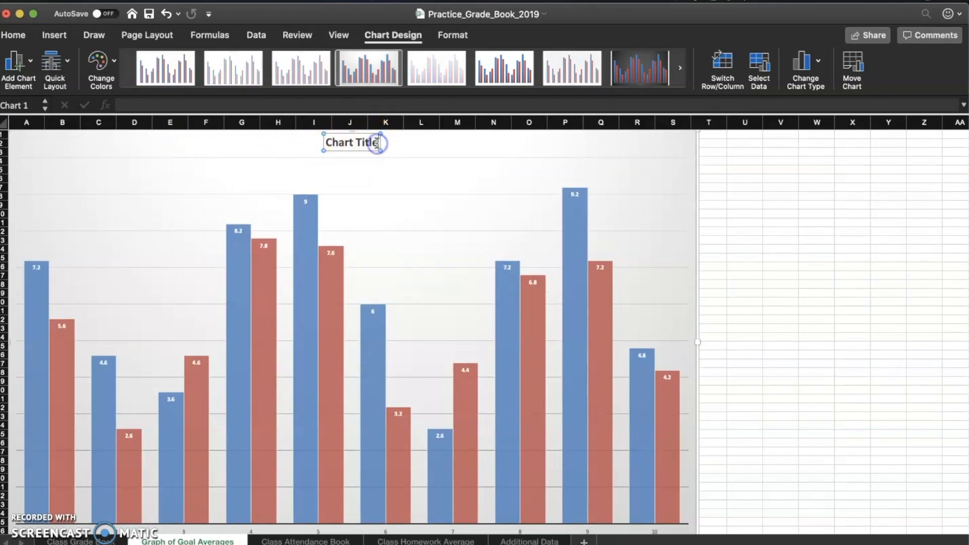
key("BackSpace")
key("BackSpace")
key("BackSpace")
key("BackSpace")
key("BackSpace")
key("BackSpace")
key("BackSpace")
key("BackSpace")
key("BackSpace")
key("BackSpace")
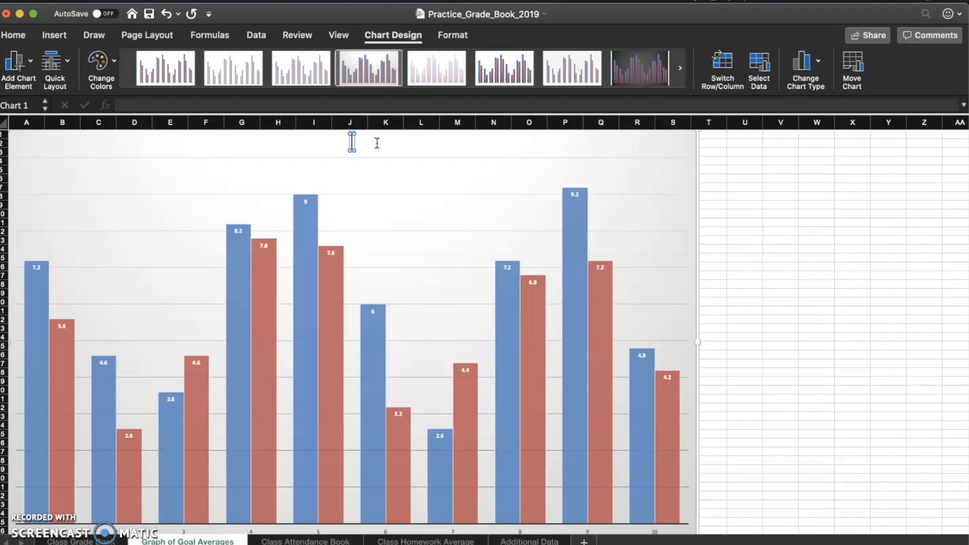
type("Gradebook")
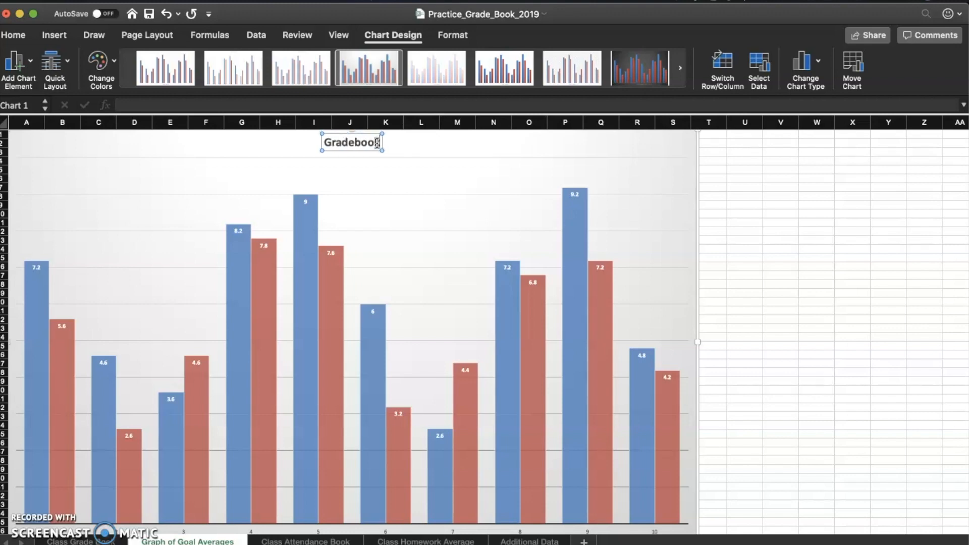
left_click(370, 174)
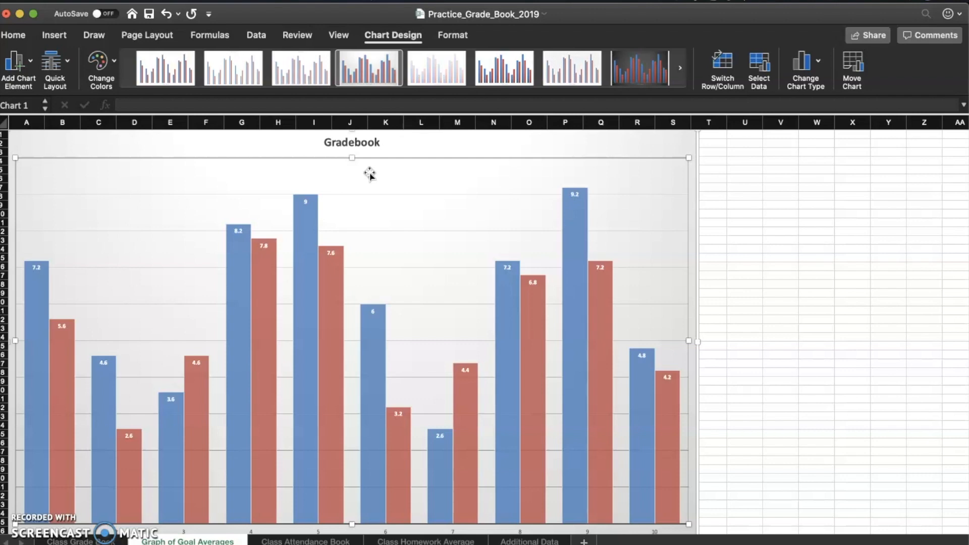
Step: Add a primary horizontal axis title to the goal averages chart and set its text to "Student"
left_click(30, 59)
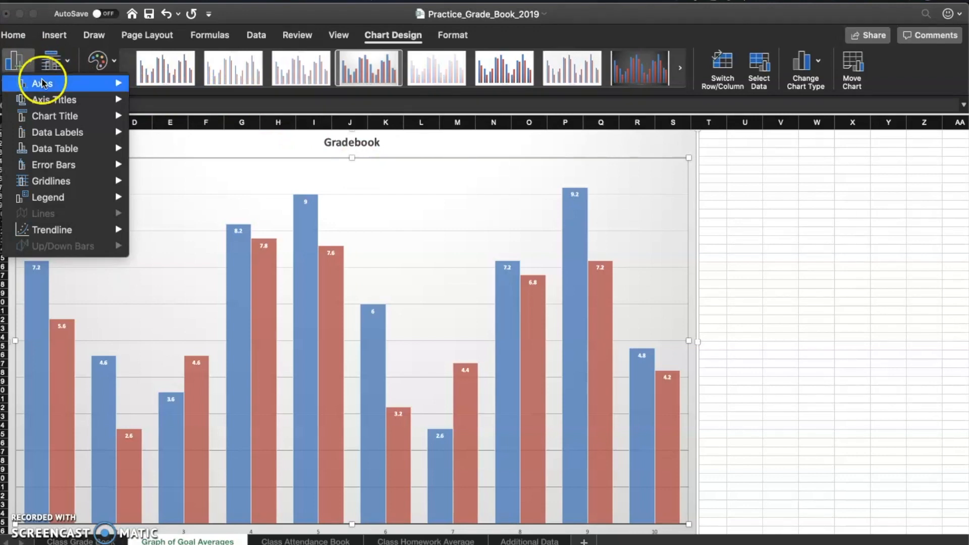
mouse_move(59, 104)
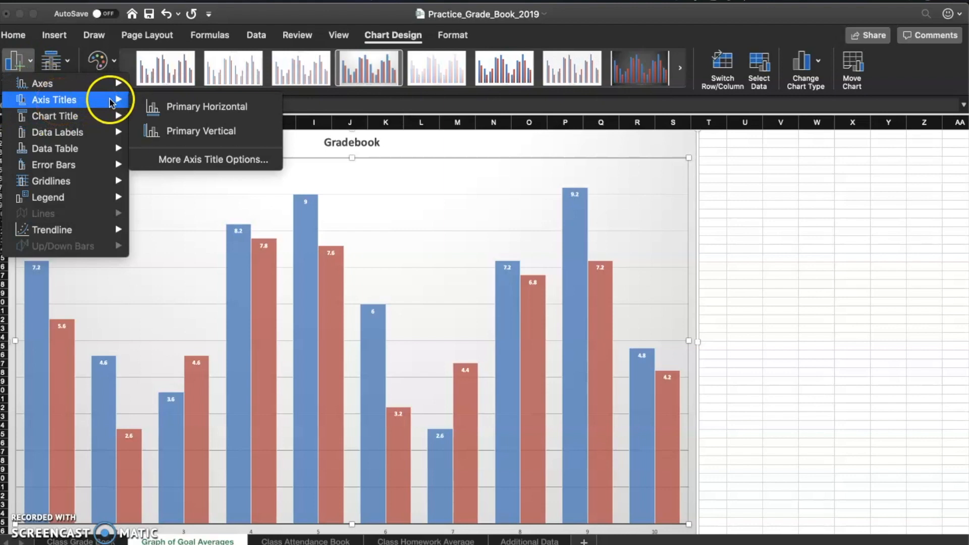
left_click(182, 110)
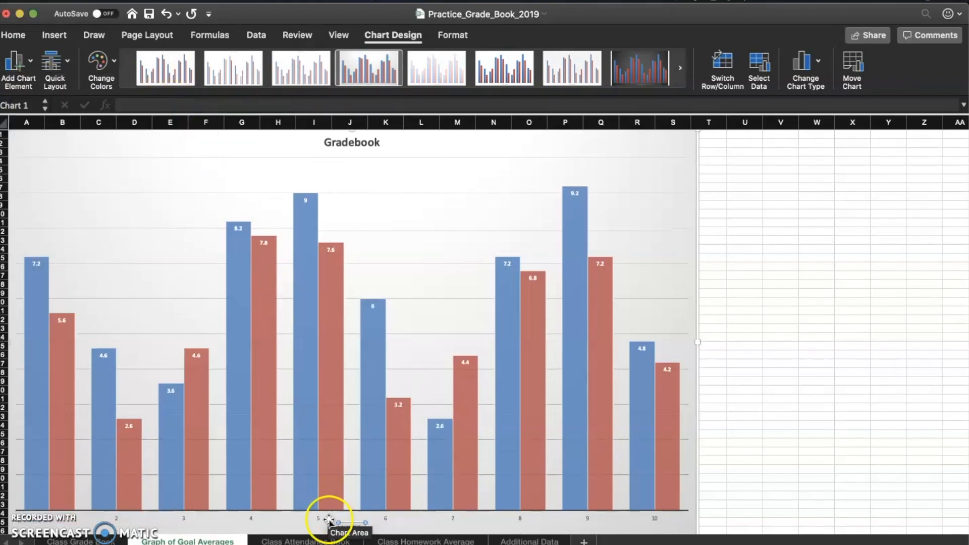
scroll(359, 510, "down", 3)
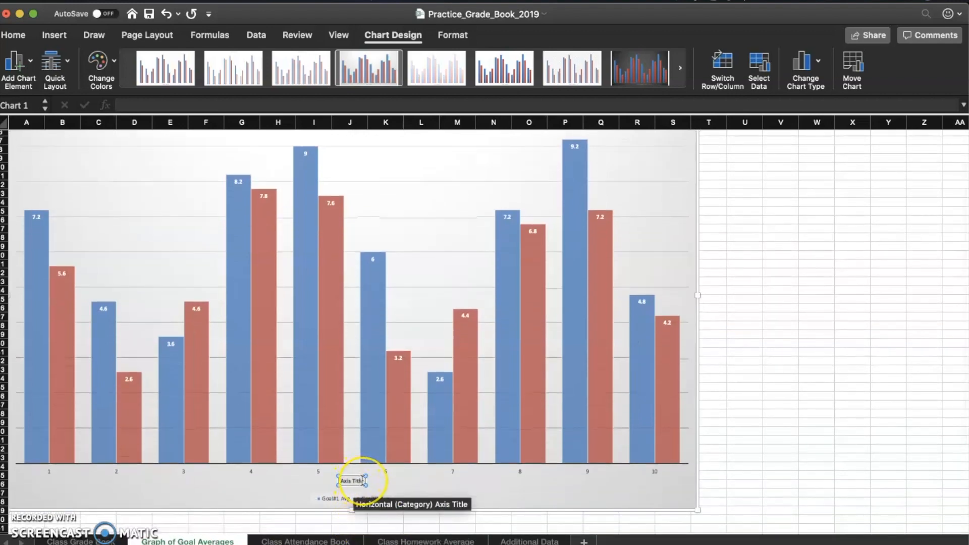
left_click(363, 481)
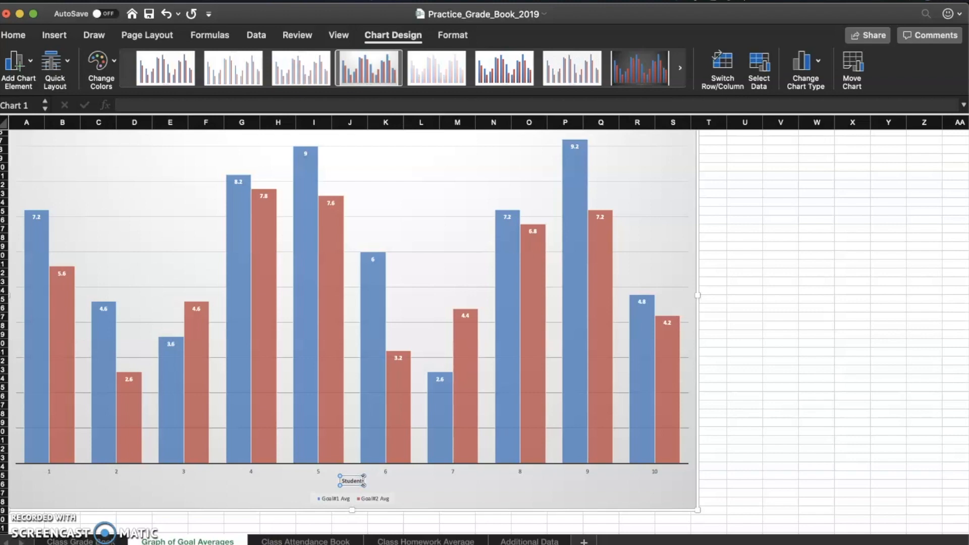
Step: Add a primary vertical axis title to the goal averages chart and set its text to "Score"
left_click(32, 61)
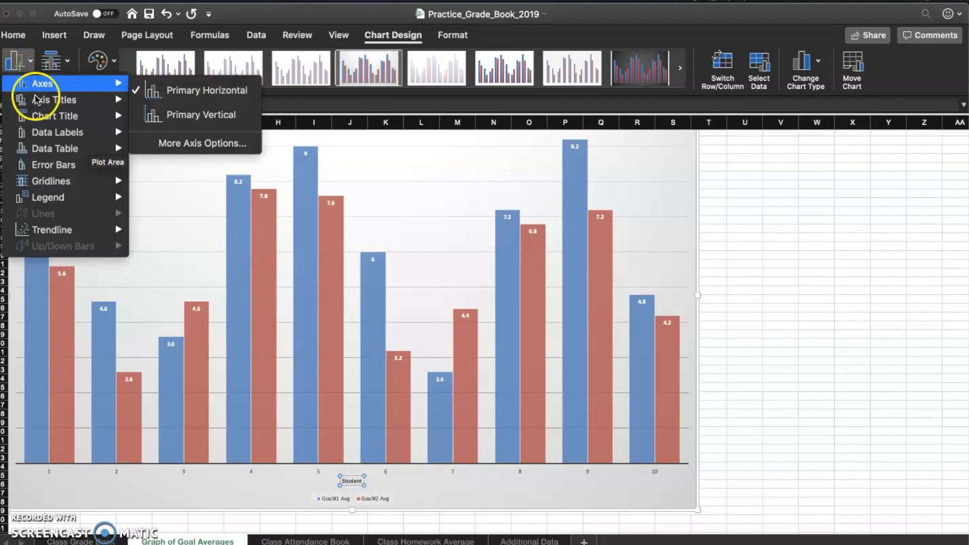
mouse_move(41, 99)
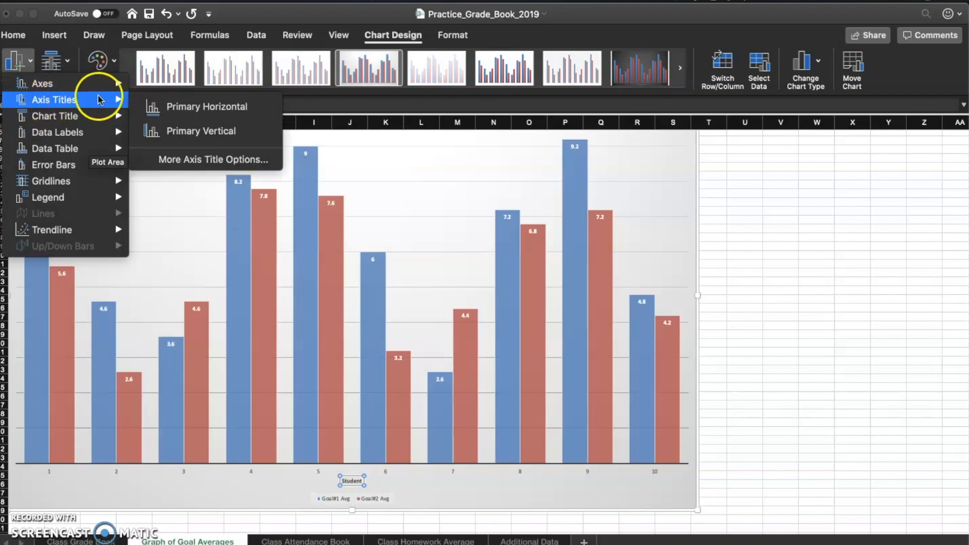
left_click(154, 127)
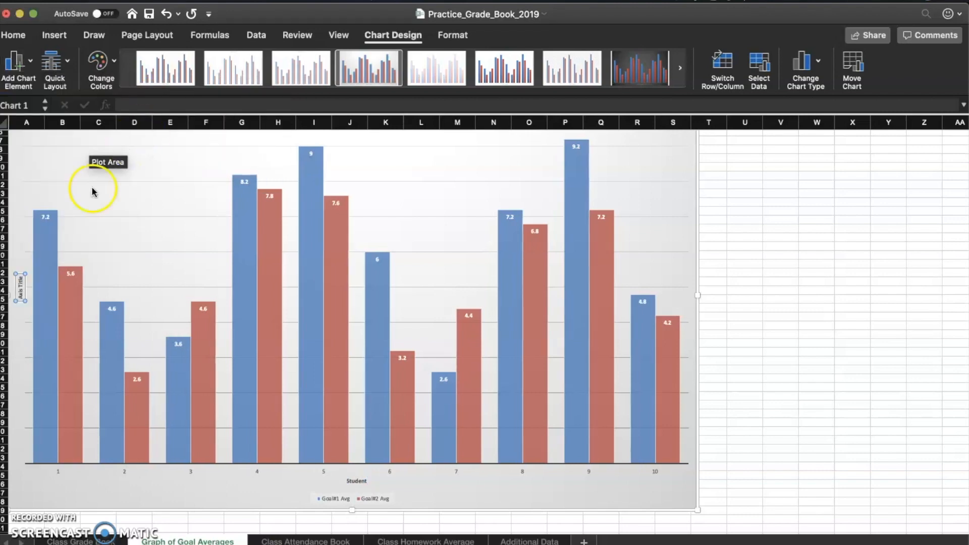
left_click(20, 286)
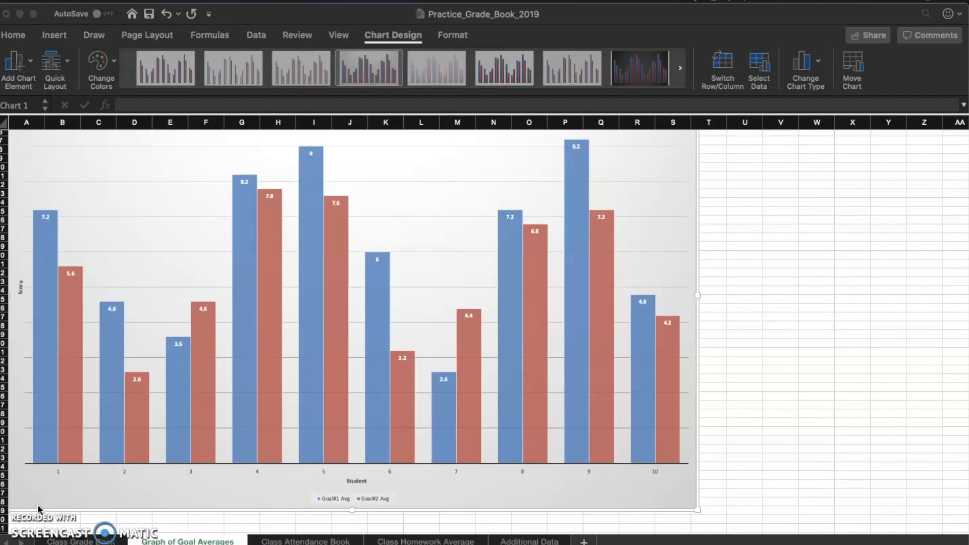
Step: On the Class Attendance Book sheet, sum student 1's attendance marks, B4:AE4, in the Days Present cell AF4
left_click(303, 541)
left_click(303, 542)
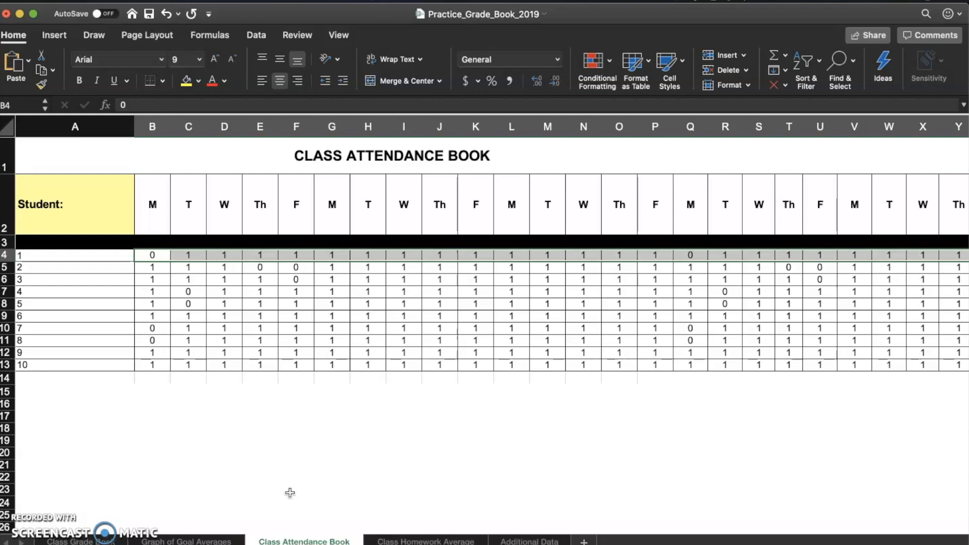
scroll(290, 492, "down", 1)
left_click(152, 247)
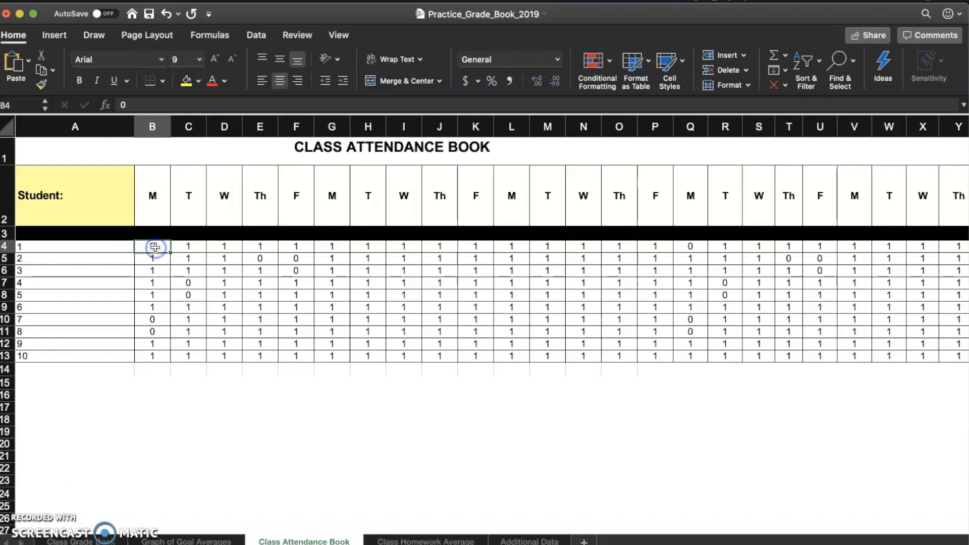
left_click_drag(155, 247, 892, 245)
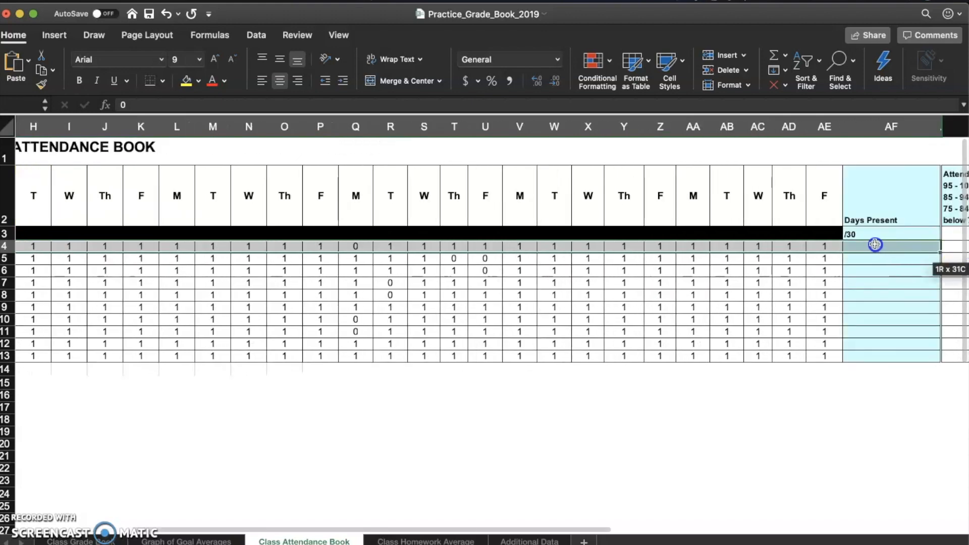
left_click_drag(875, 244, 876, 245)
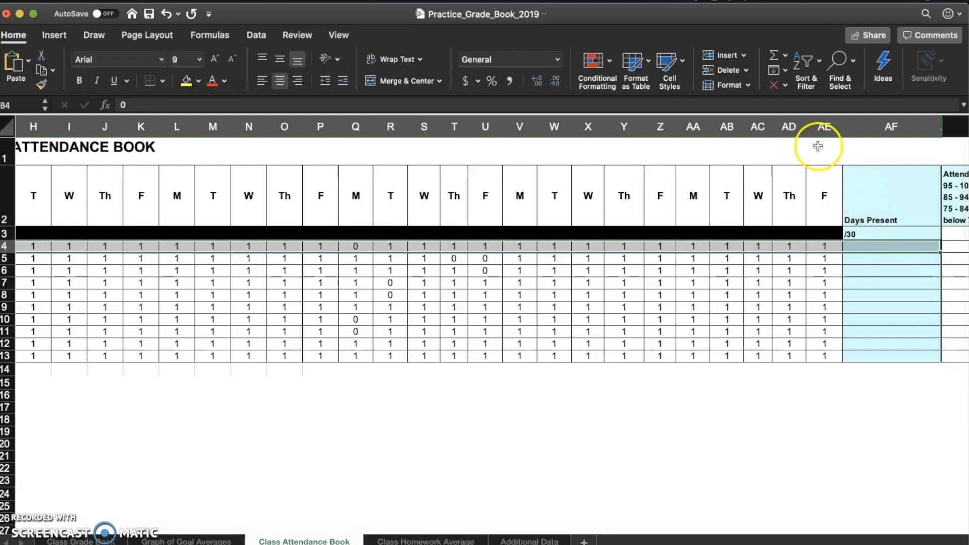
left_click(774, 55)
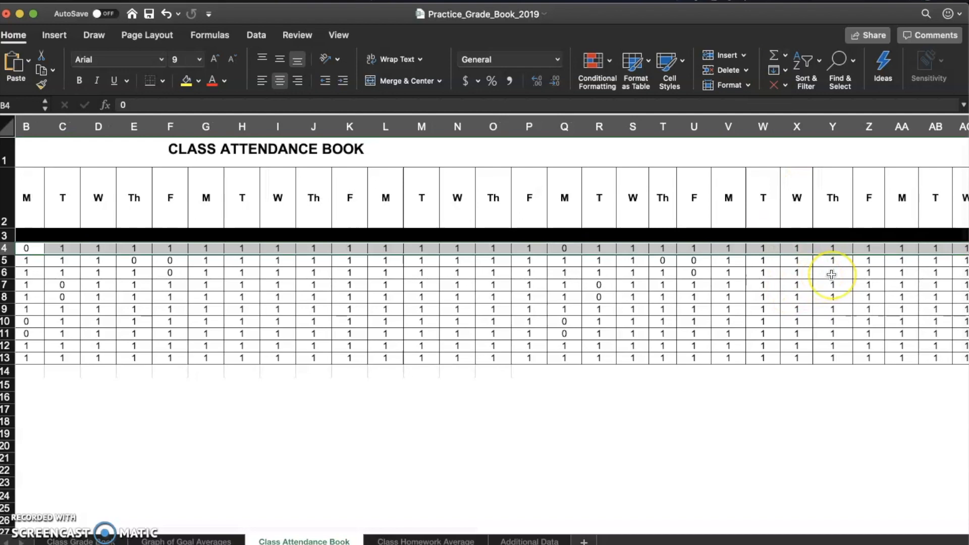
scroll(796, 288, "right", 10)
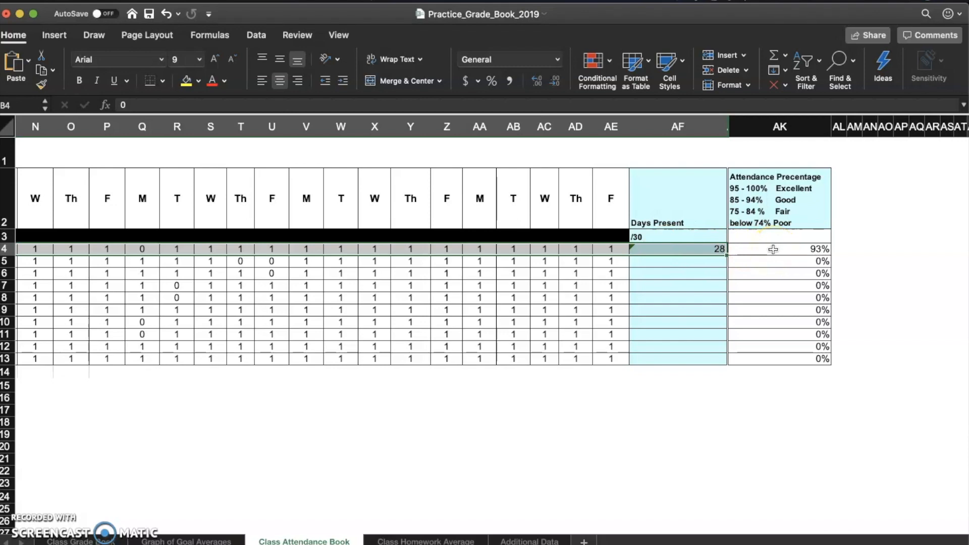
Step: Sum the attendance marks of students 2 to 10, B5:AE13, in the Days Present cells AF5:AF13
scroll(773, 249, "left", 10)
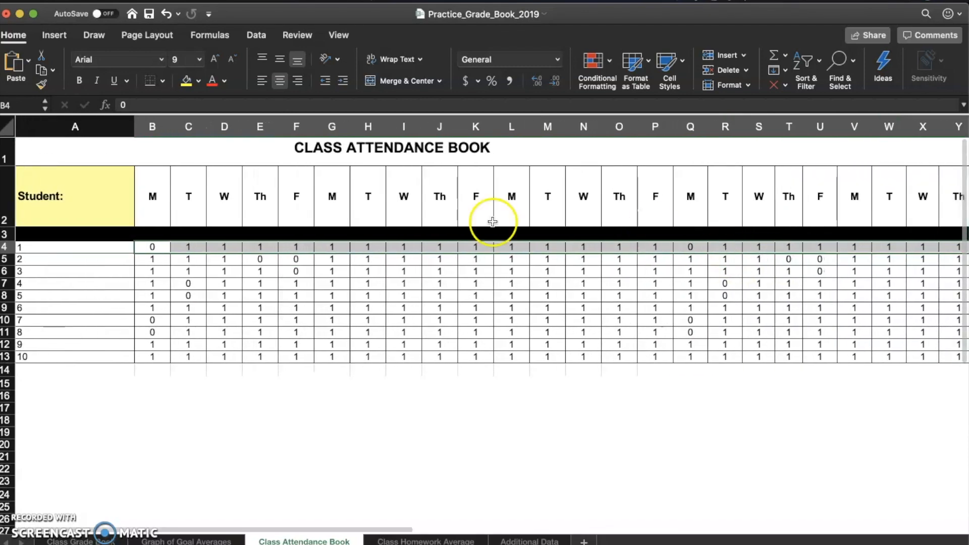
left_click(150, 262)
left_click_drag(150, 262, 874, 359)
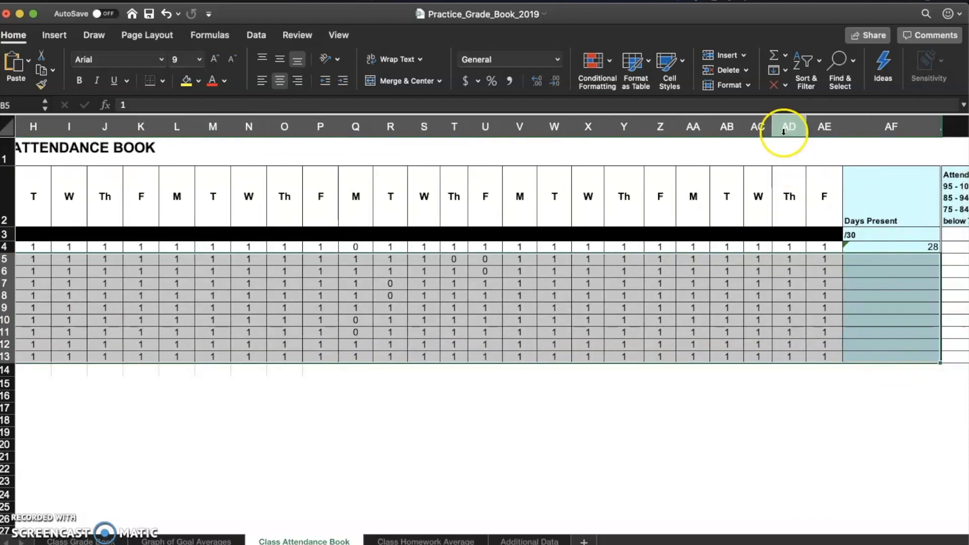
left_click(773, 59)
scroll(843, 340, "right", 10)
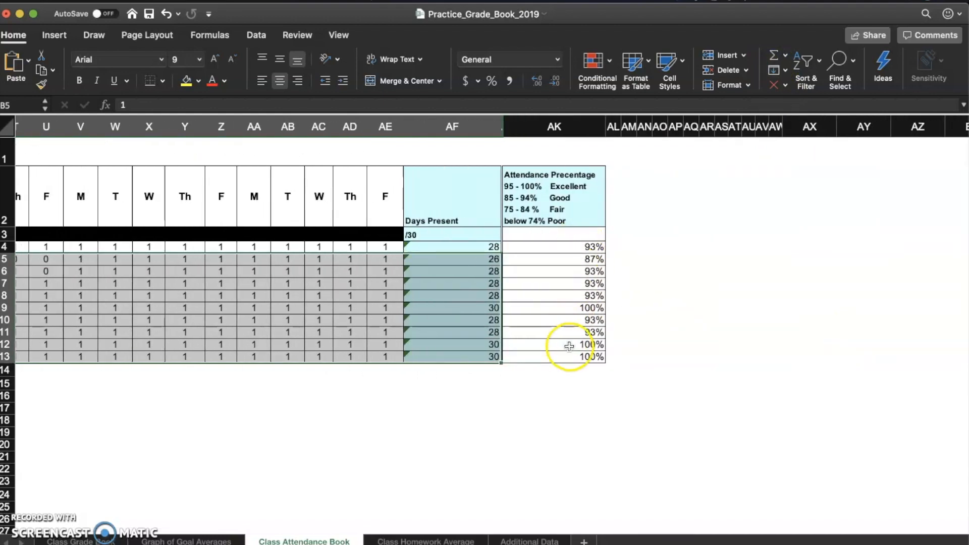
left_click(32, 518)
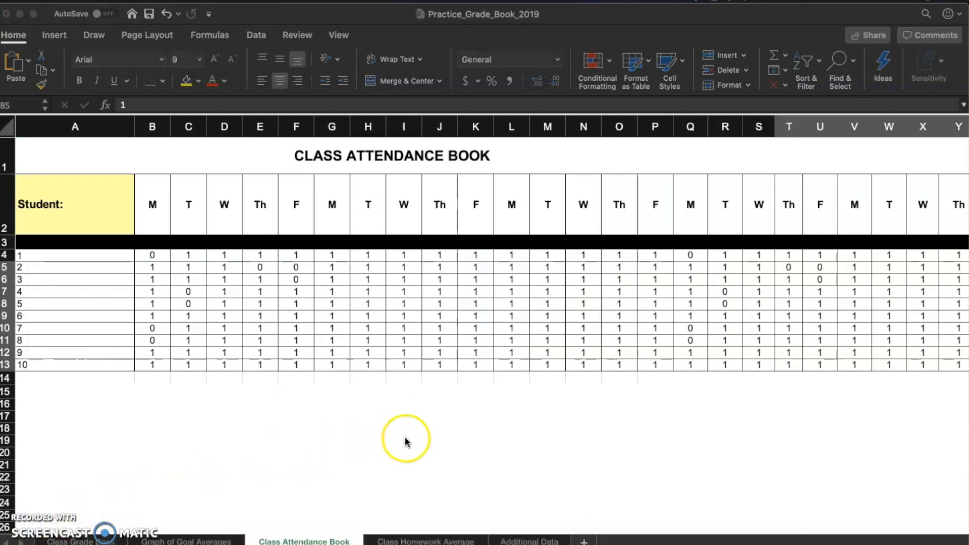
Step: On the Class Homework Average sheet, calculate the first student's average of the homework scores C4:AF4 in cell AG4
left_click(428, 541)
left_click(428, 541)
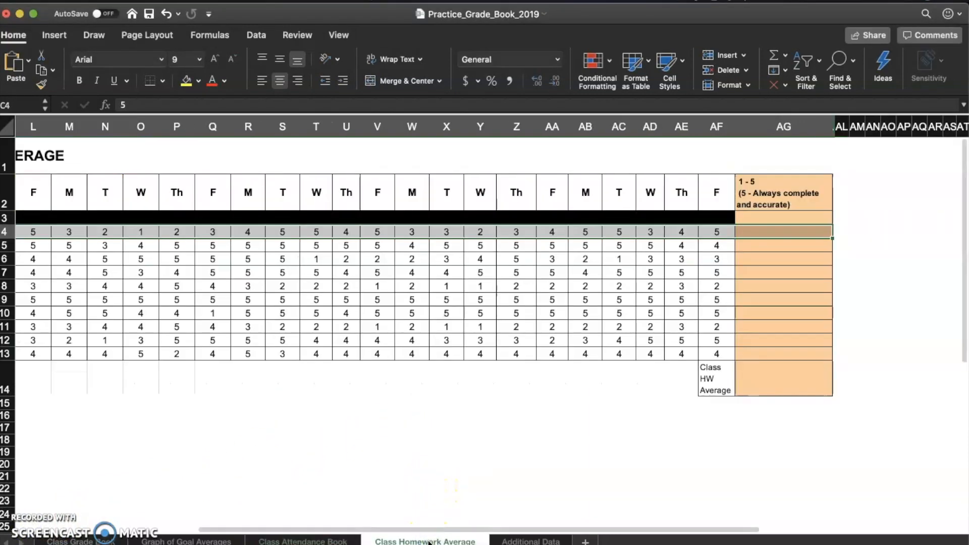
scroll(378, 462, "left", 10)
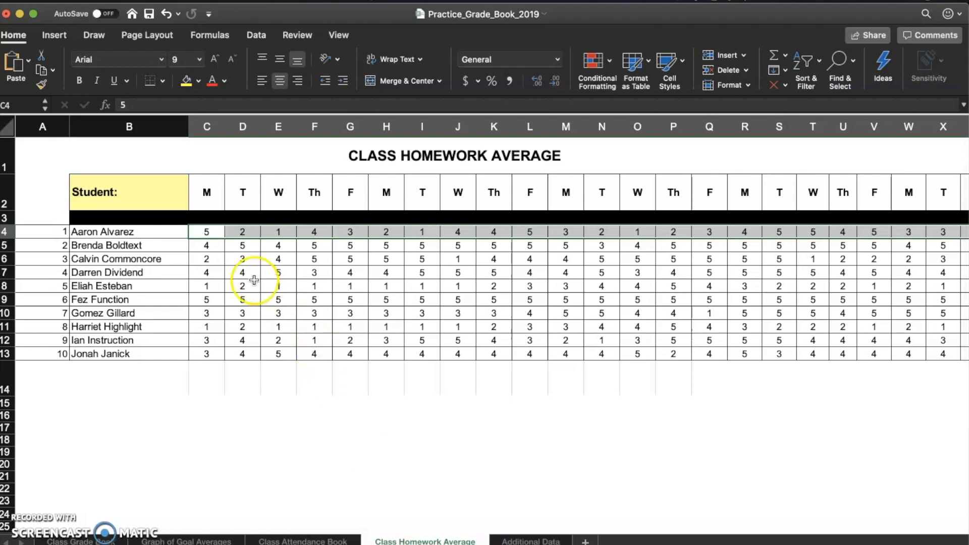
left_click(213, 232)
left_click_drag(212, 232, 847, 233)
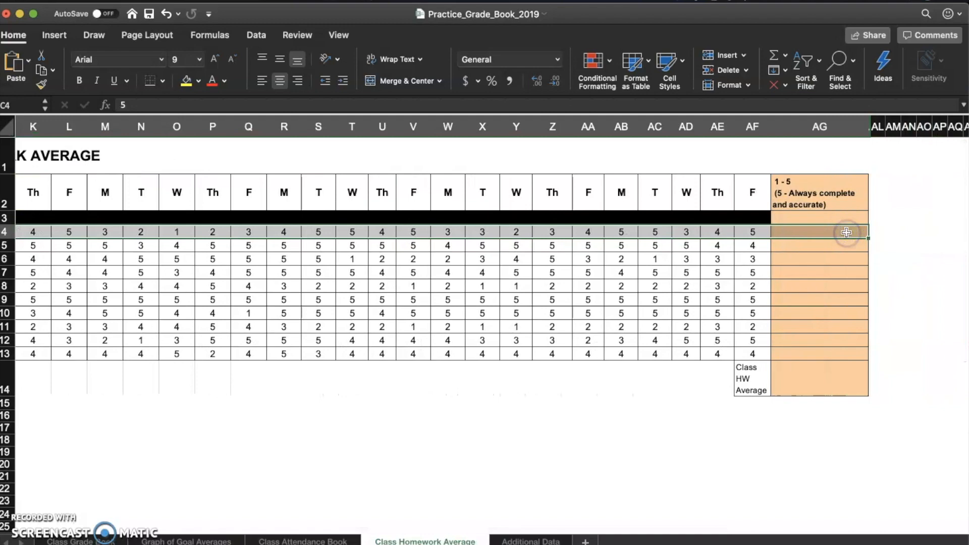
left_click(785, 55)
left_click(796, 89)
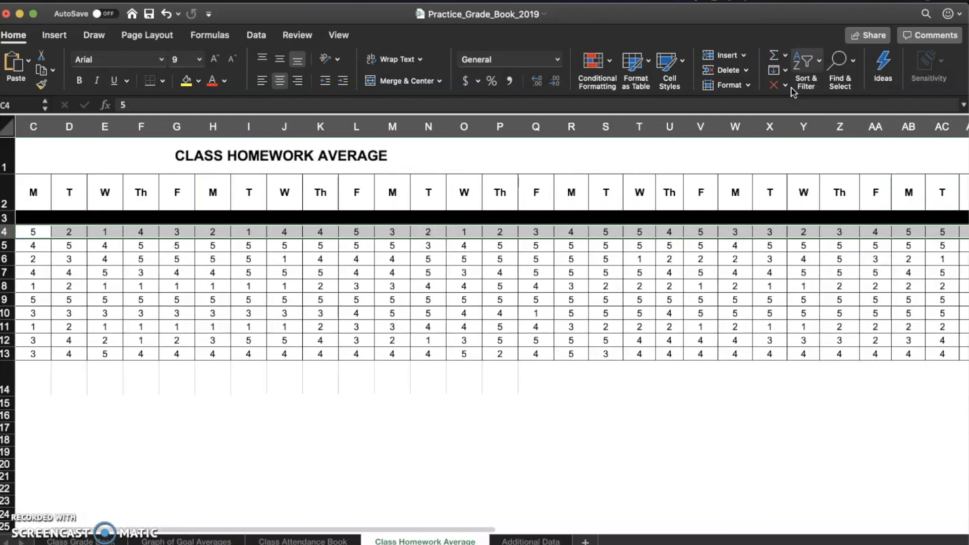
scroll(800, 243, "right", 3)
scroll(800, 244, "right", 5)
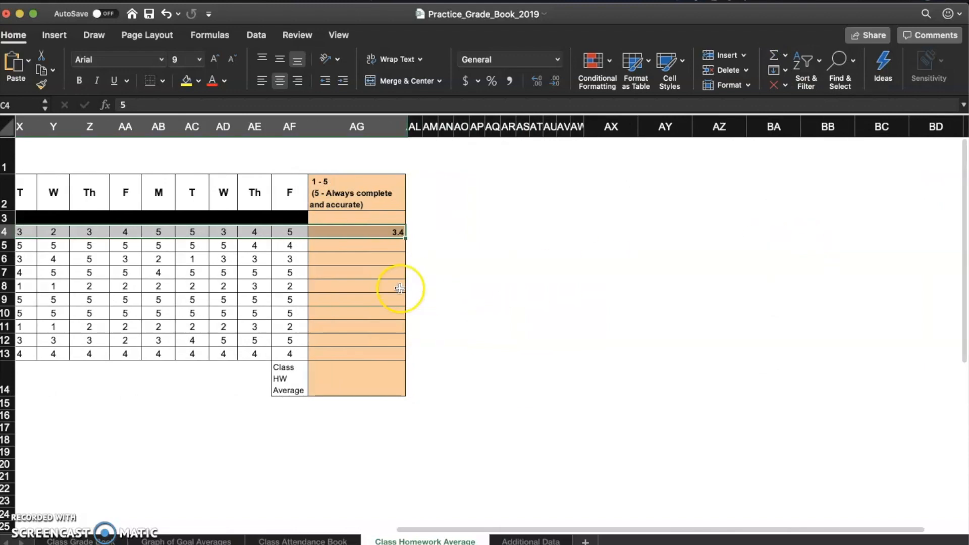
Step: Calculate the homework averages of the remaining nine students, C5:AF13, in cells AG5:AG13
scroll(396, 285, "left", 3)
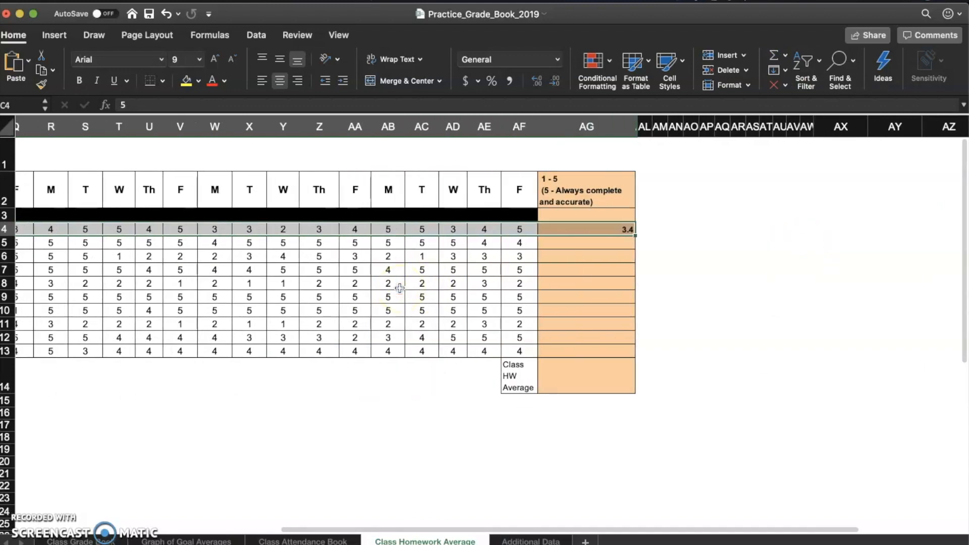
scroll(400, 288, "left", 5)
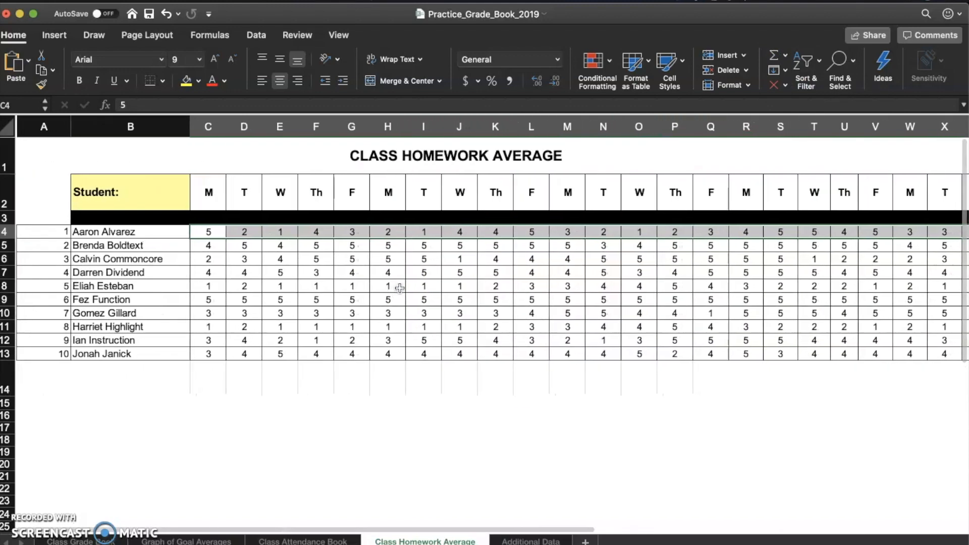
left_click(215, 247)
left_click_drag(333, 275, 878, 349)
left_click(785, 56)
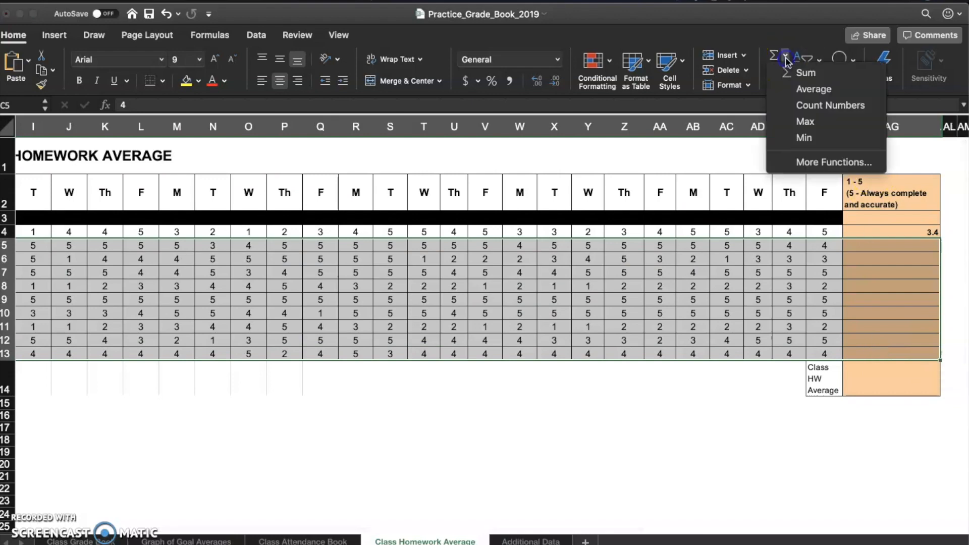
left_click(791, 91)
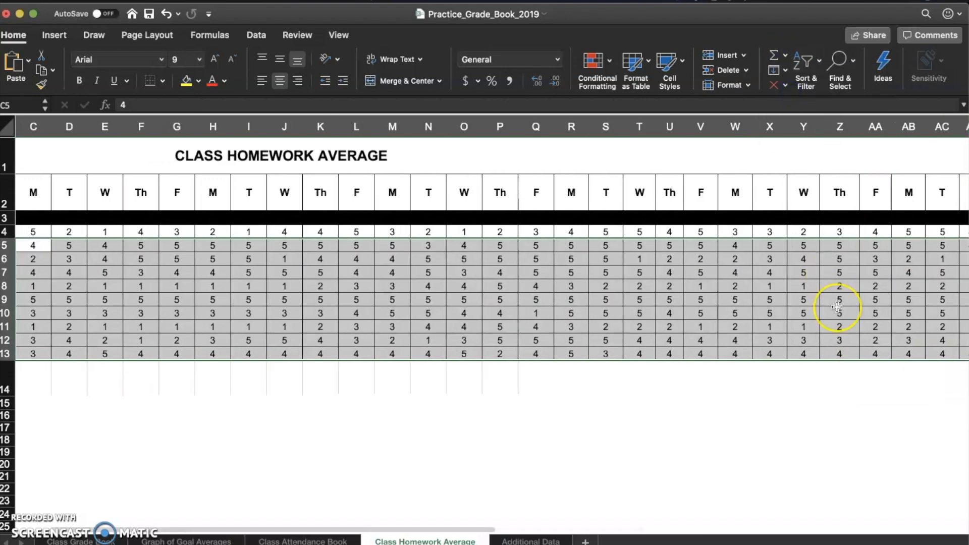
scroll(836, 306, "right", 8)
scroll(807, 306, "left", 4)
Step: Calculate the Class HW Average of the students' homework averages, AG4:AG13, in cell AG14
left_click(688, 373)
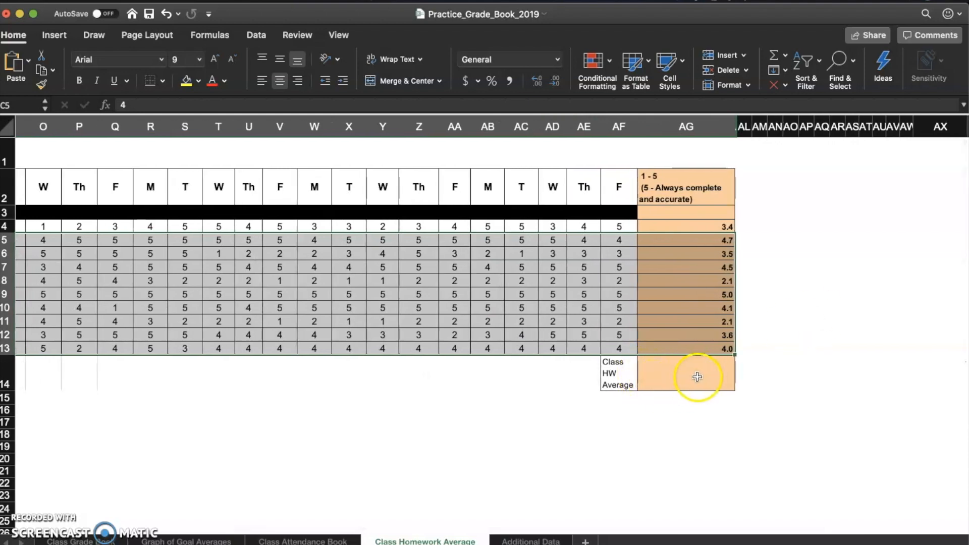
left_click(703, 227)
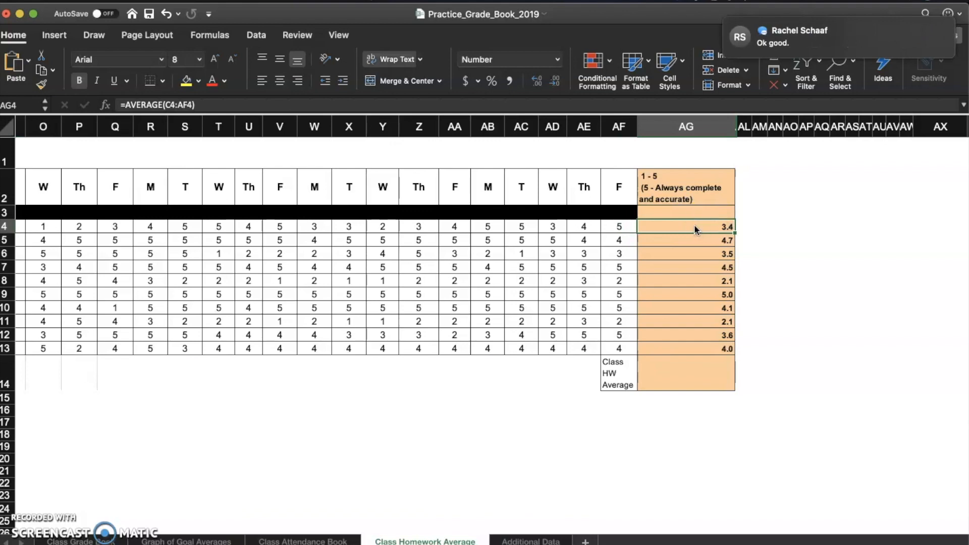
left_click_drag(694, 228, 703, 377)
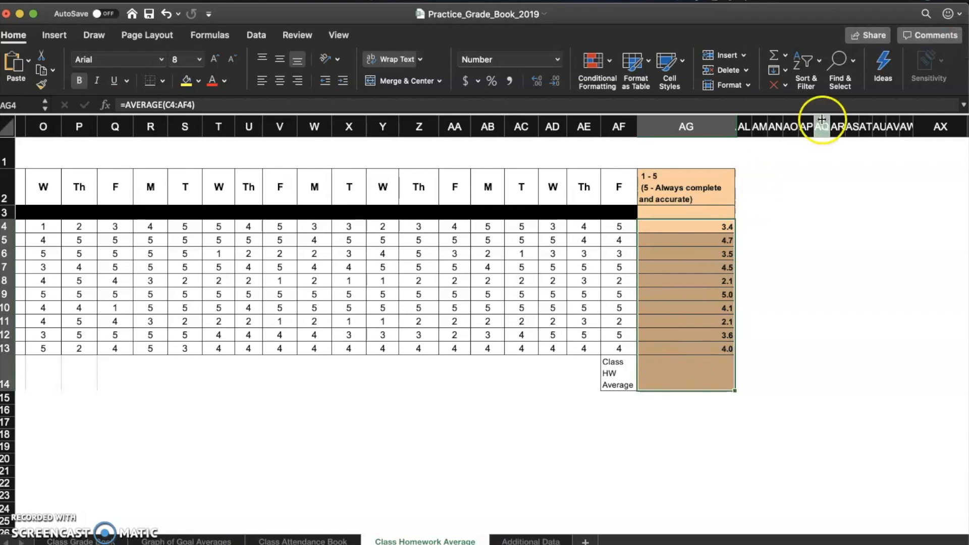
left_click(785, 60)
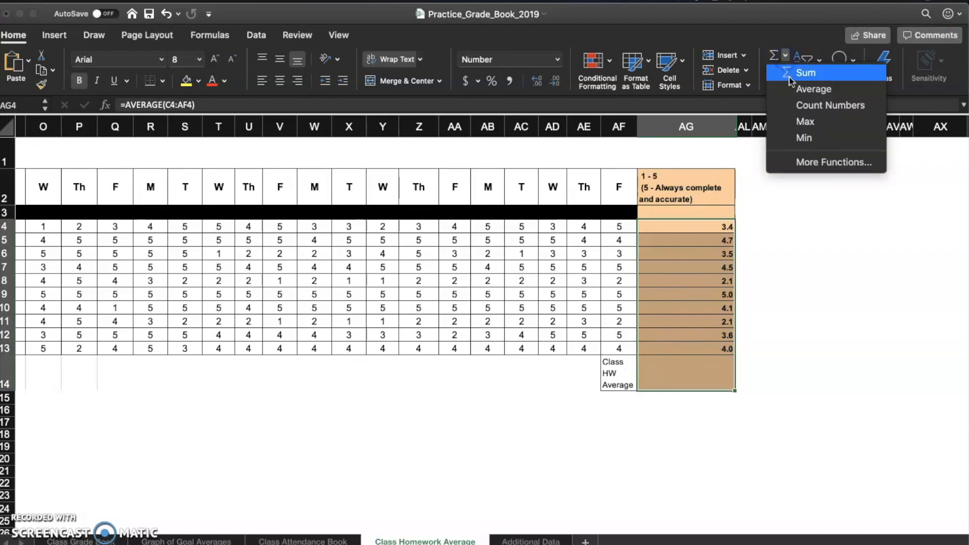
left_click(802, 88)
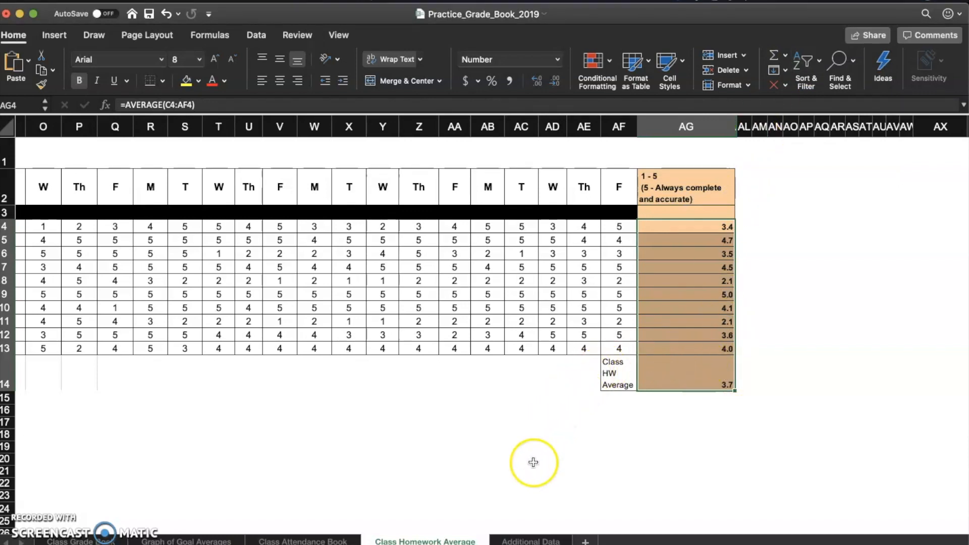
Step: Open the Additional Data sheet and look over the PARCC performance levels and the score chart
left_click(531, 539)
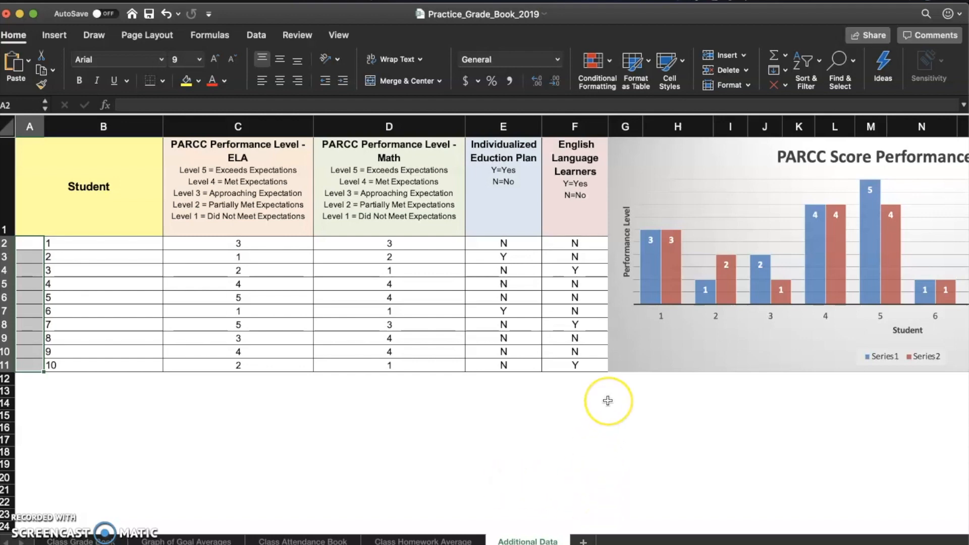
scroll(608, 400, "right", 2)
scroll(608, 400, "left", 1)
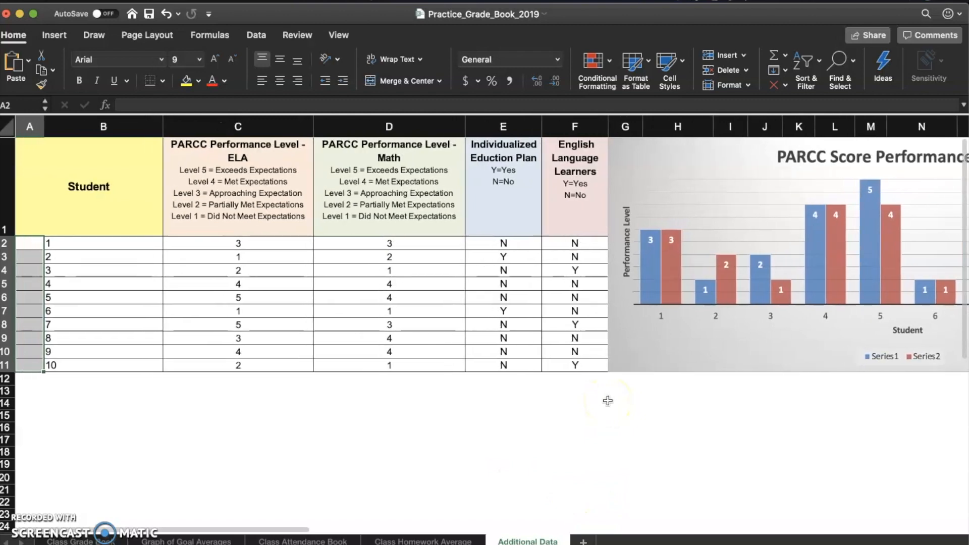